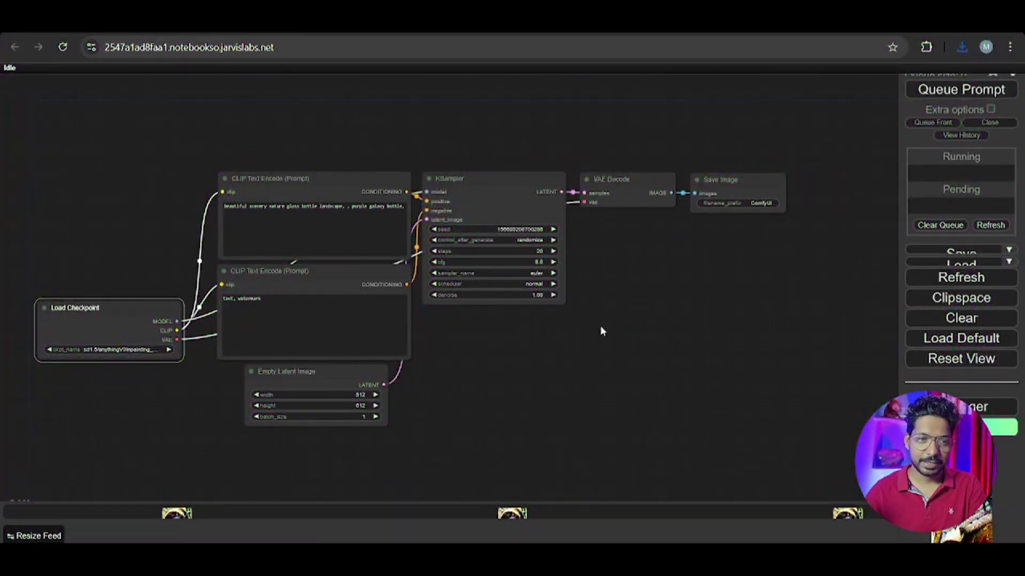
Step: Run the default text-to-image workflow and view the generated tree-lined path image
scroll(600, 325, up, 2)
scroll(659, 361, down, 2)
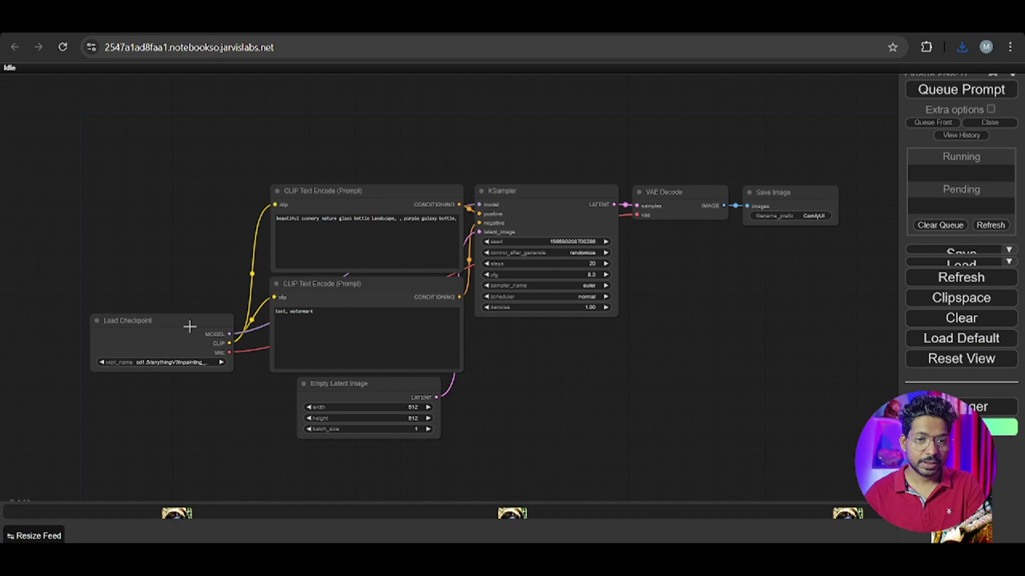
mouse_move(189, 327)
mouse_down()
mouse_move(193, 318)
mouse_move(156, 314)
mouse_up()
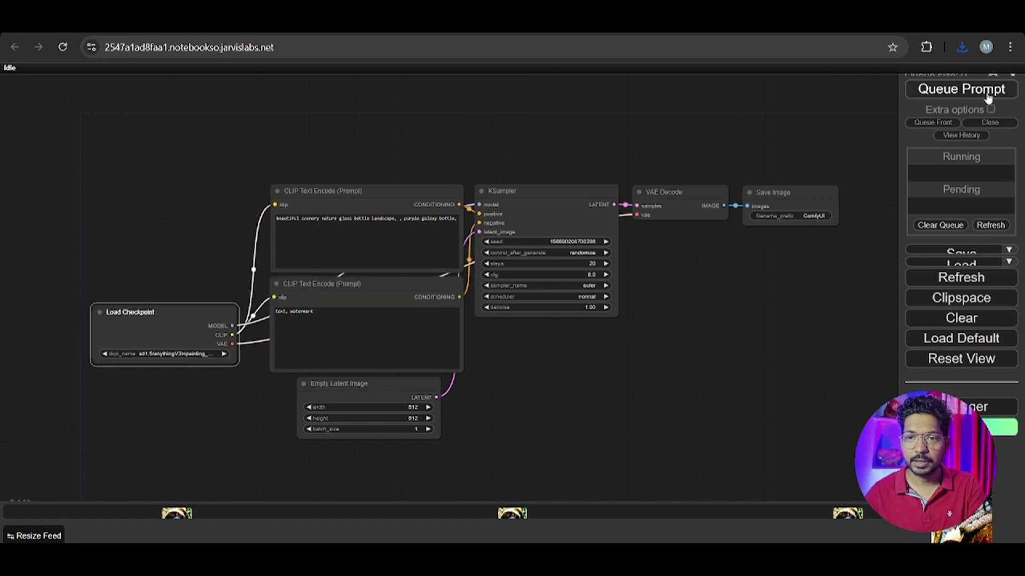
click(928, 89)
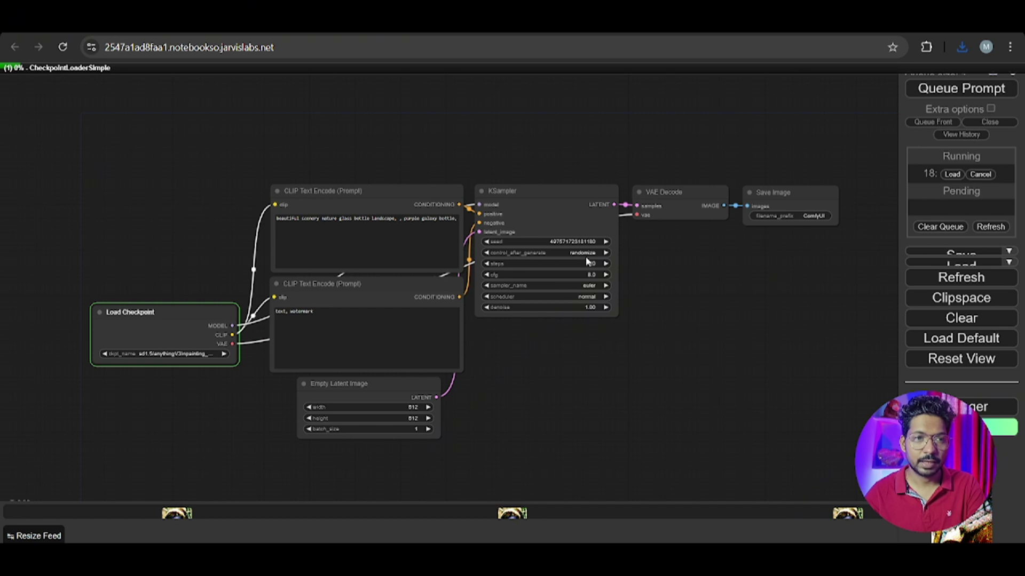
drag(750, 197, 754, 224)
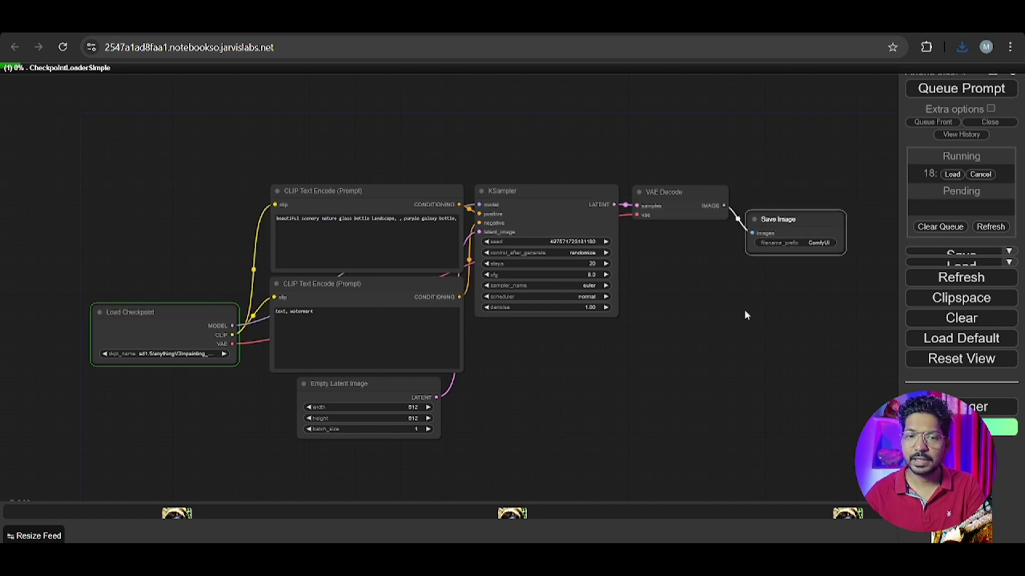
drag(744, 310, 690, 298)
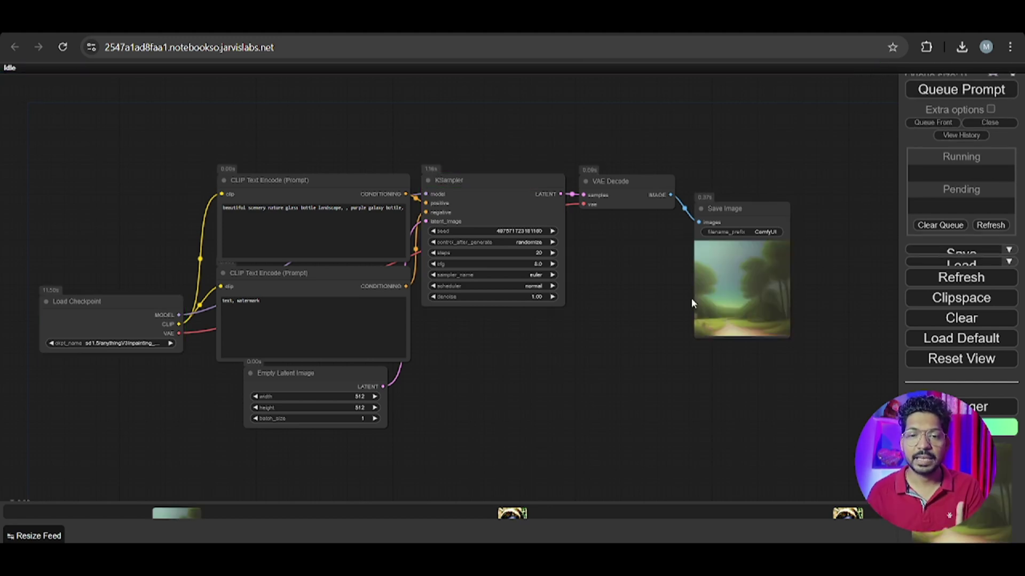
scroll(636, 254, up, 1)
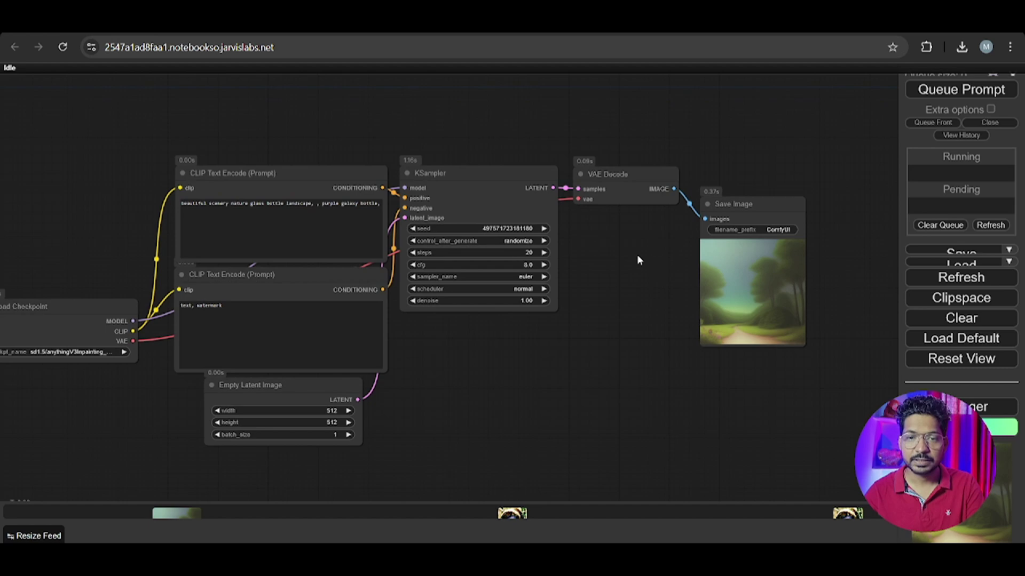
scroll(636, 262, down, 3)
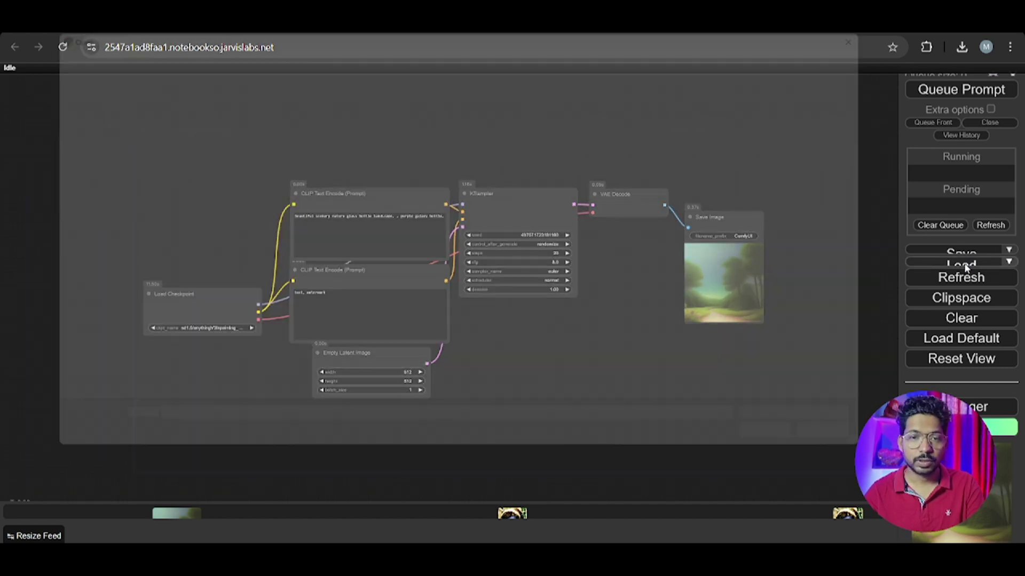
Step: Load the saved AnimateDiff workflow file
click(967, 264)
scroll(430, 325, up, 4)
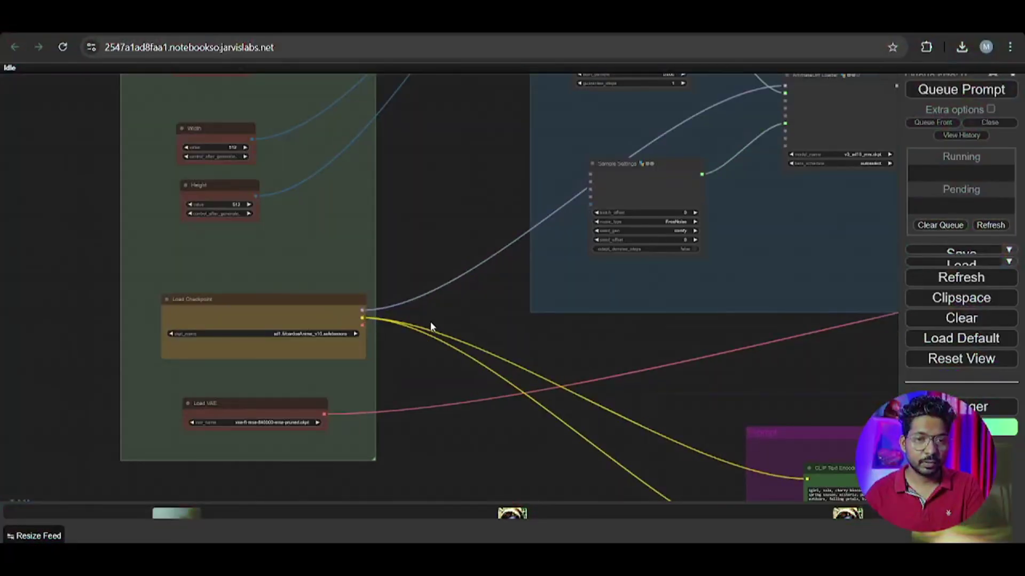
scroll(389, 254, up, 3)
scroll(398, 309, up, 1)
scroll(479, 315, up, 3)
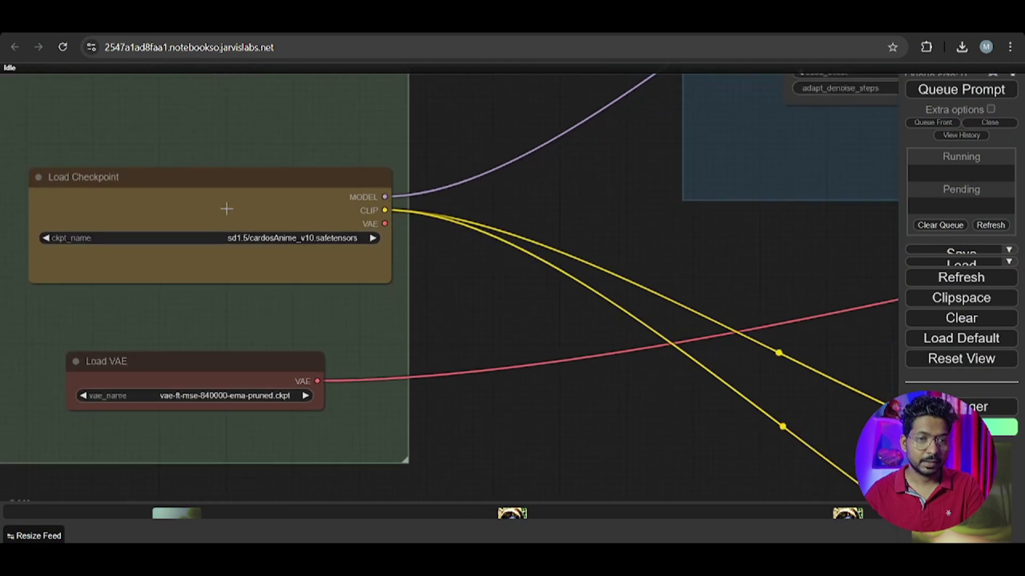
Step: Inspect the loader group with the cardosAnime_v10 checkpoint and Load VAE nodes
drag(226, 208, 211, 214)
scroll(640, 226, down, 5)
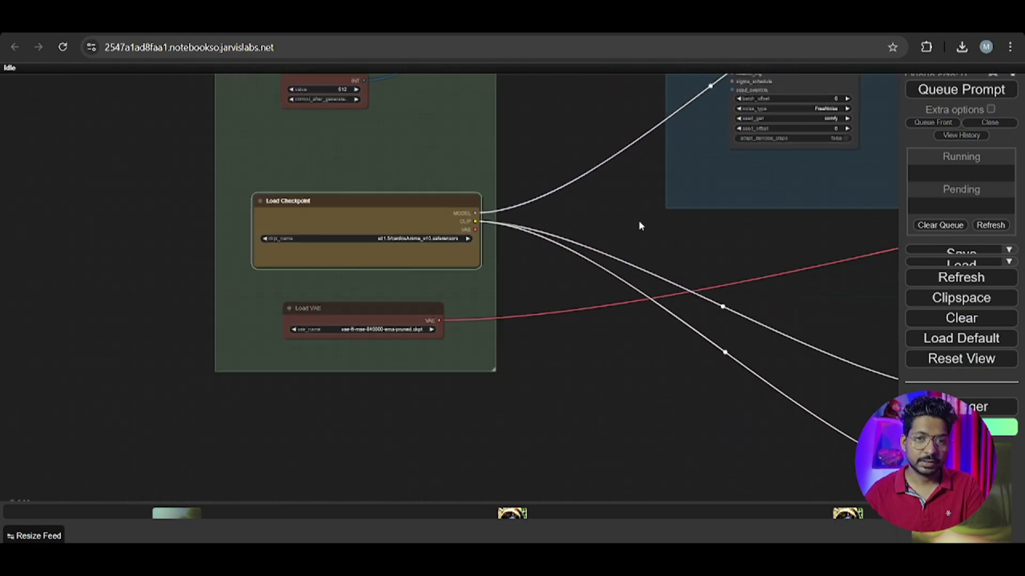
drag(640, 225, 612, 248)
drag(353, 323, 346, 321)
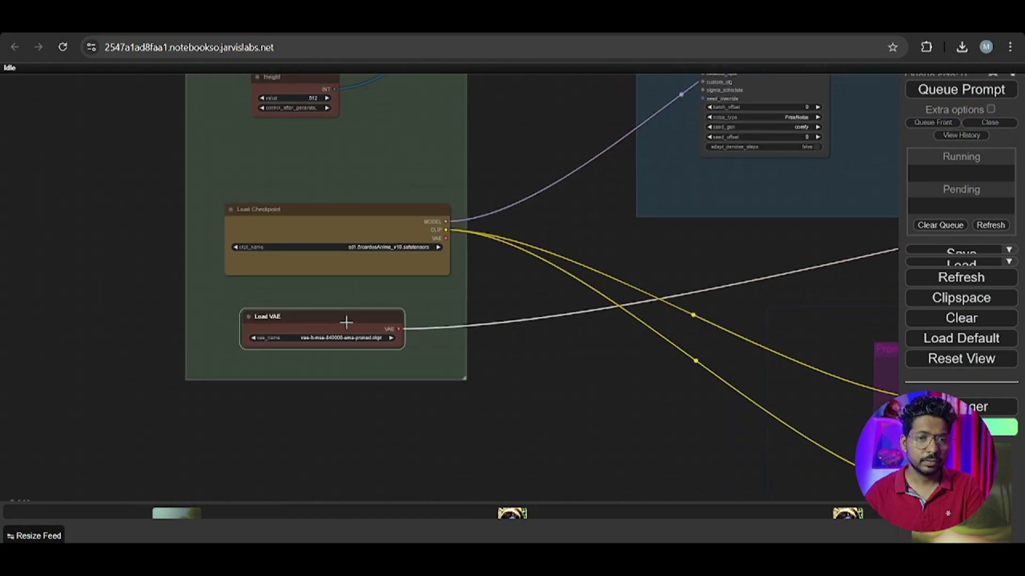
click(333, 222)
scroll(422, 292, up, 5)
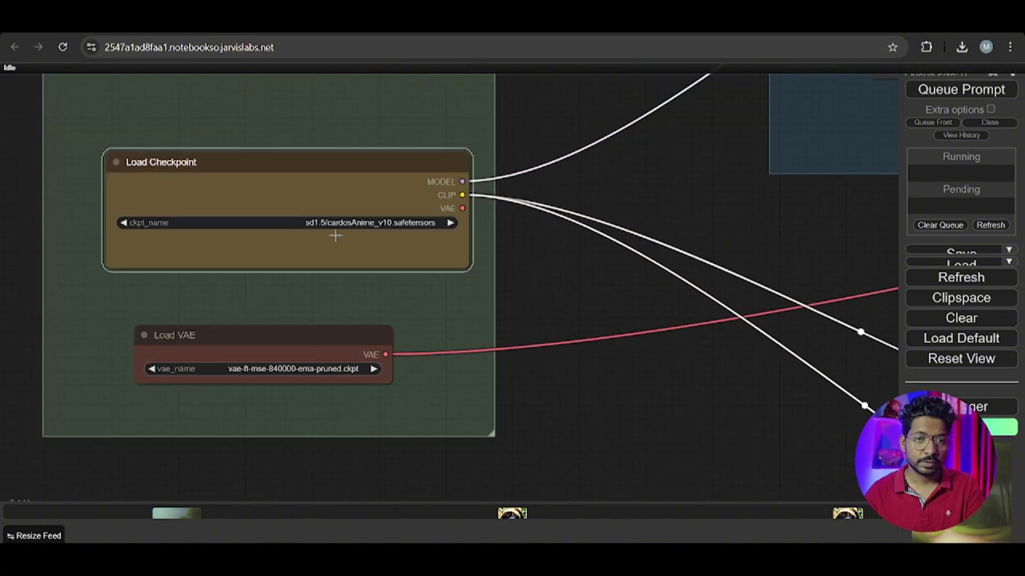
drag(539, 242, 502, 295)
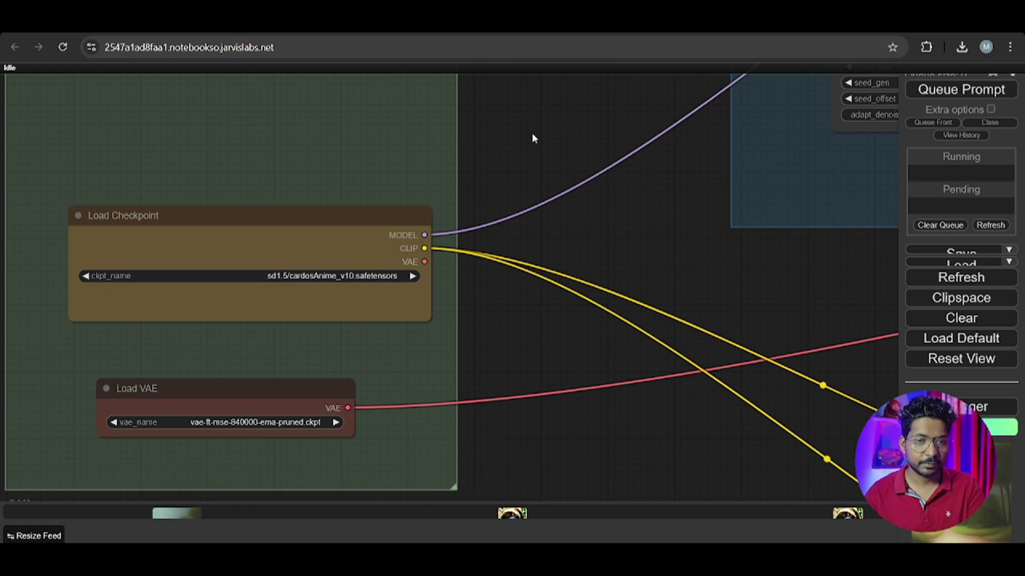
scroll(573, 275, down, 4)
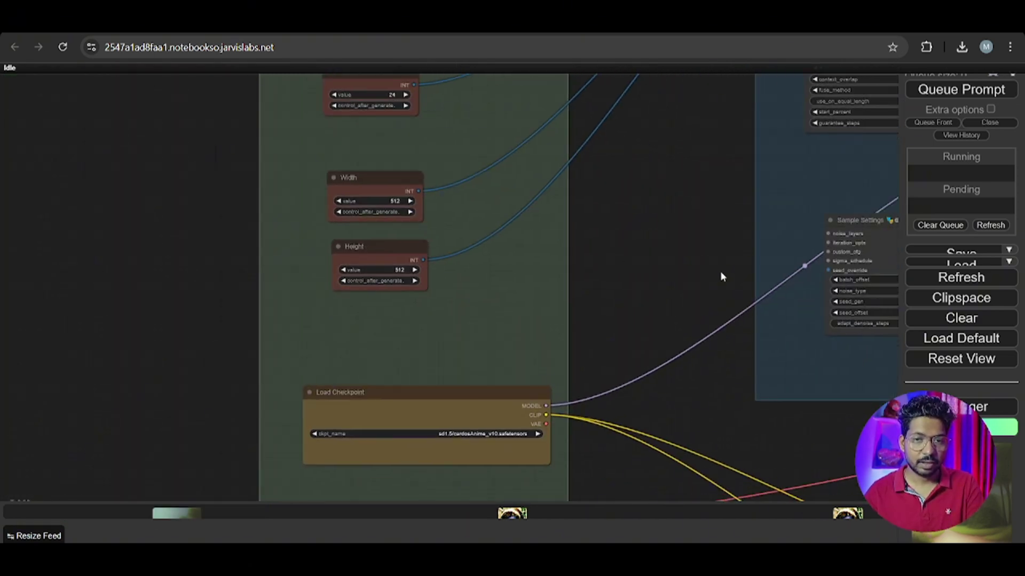
Step: Review Sample Settings, AnimateDiff loader, cherry-blossom prompt group, KSampler and Video Combine output
drag(720, 271, 477, 239)
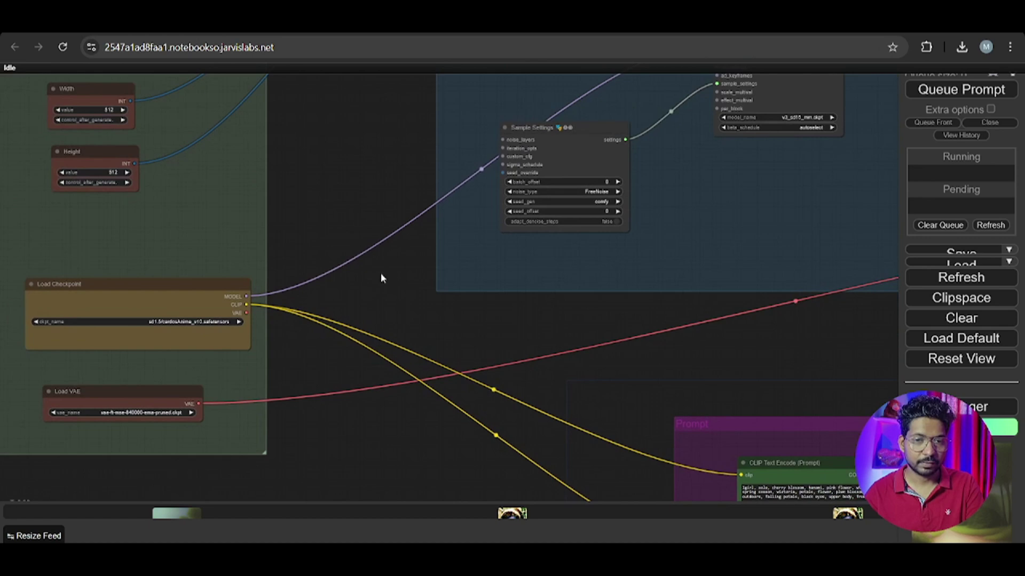
scroll(382, 279, down, 4)
drag(547, 325, 282, 228)
scroll(494, 325, up, 5)
scroll(311, 251, down, 1)
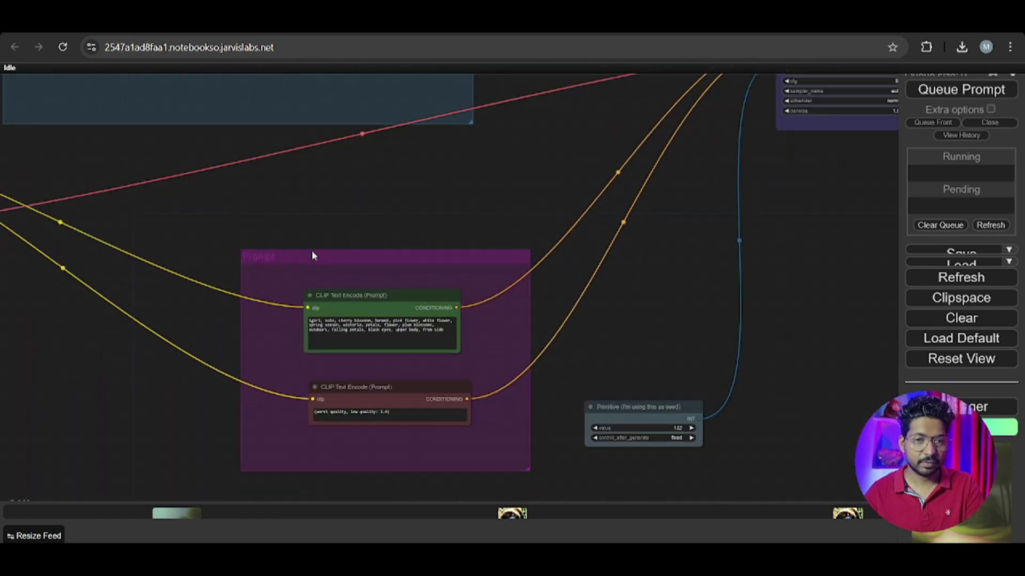
scroll(512, 270, down, 3)
scroll(178, 236, up, 6)
drag(467, 276, 297, 224)
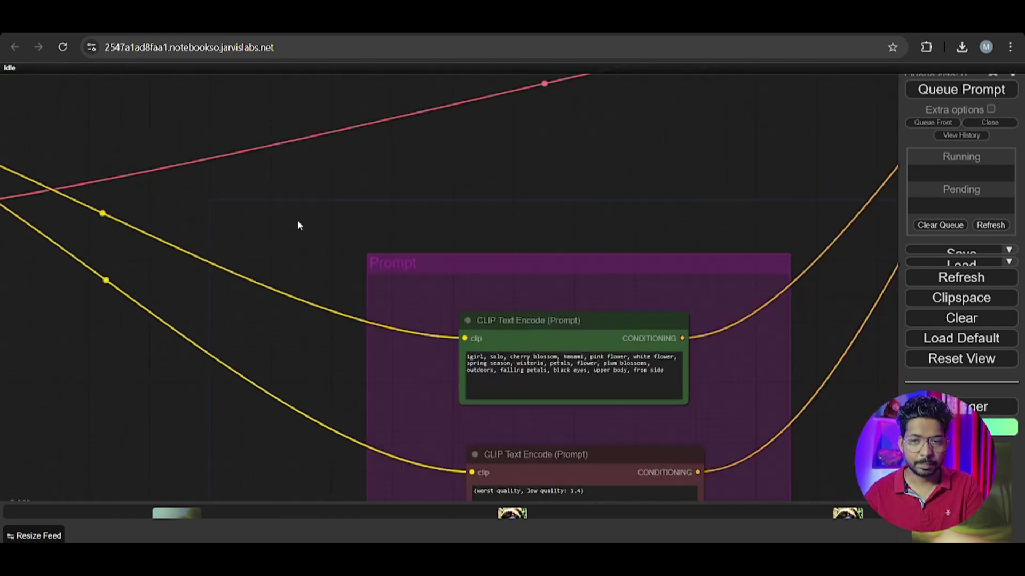
click(521, 302)
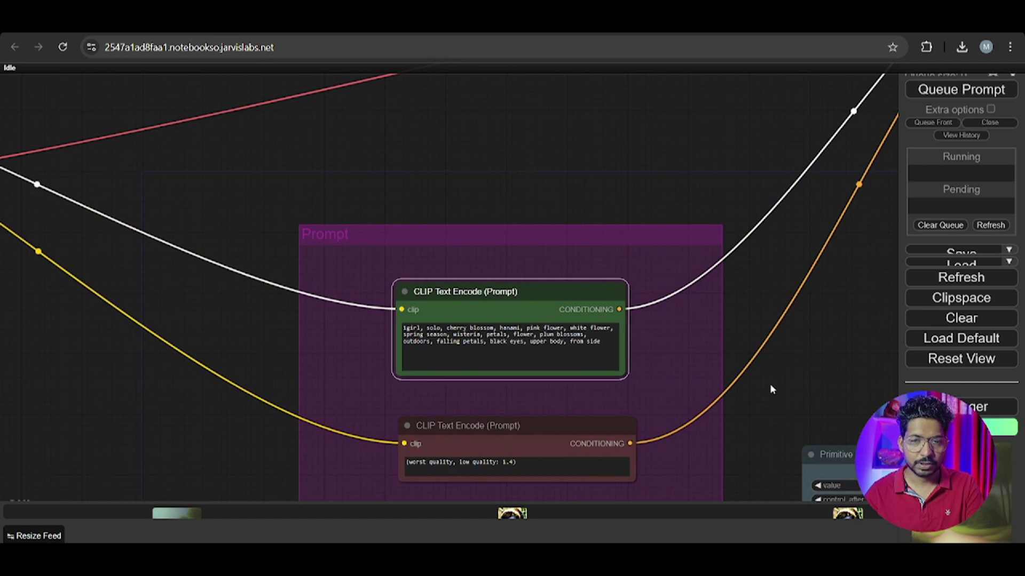
mouse_move(770, 385)
mouse_down()
mouse_move(597, 342)
mouse_move(665, 344)
mouse_move(562, 334)
mouse_move(555, 425)
mouse_move(704, 380)
mouse_up()
Step: Add a second KSampler node via the 'ksamp' search, placed below the original
scroll(671, 356, up, 3)
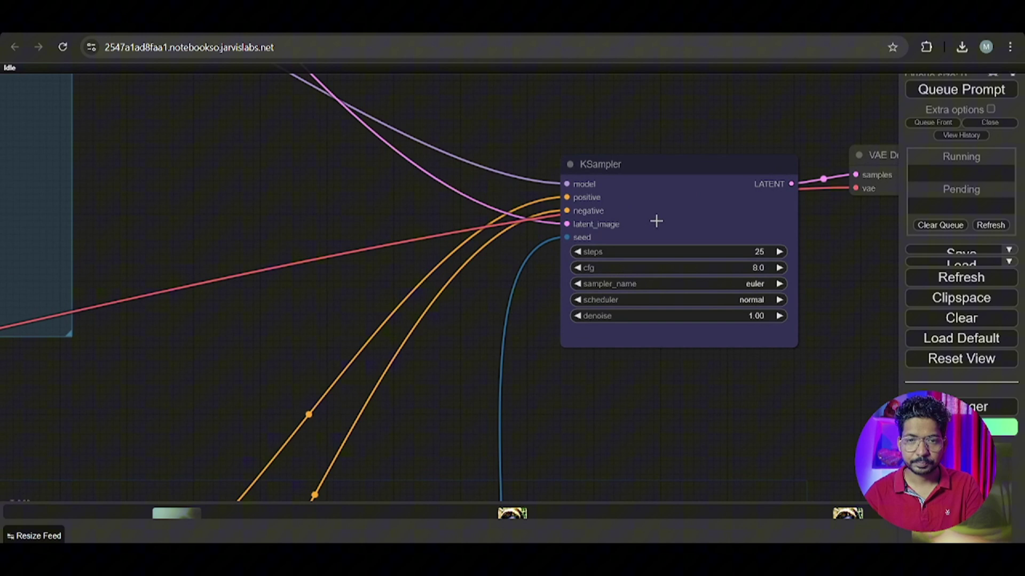
click(655, 197)
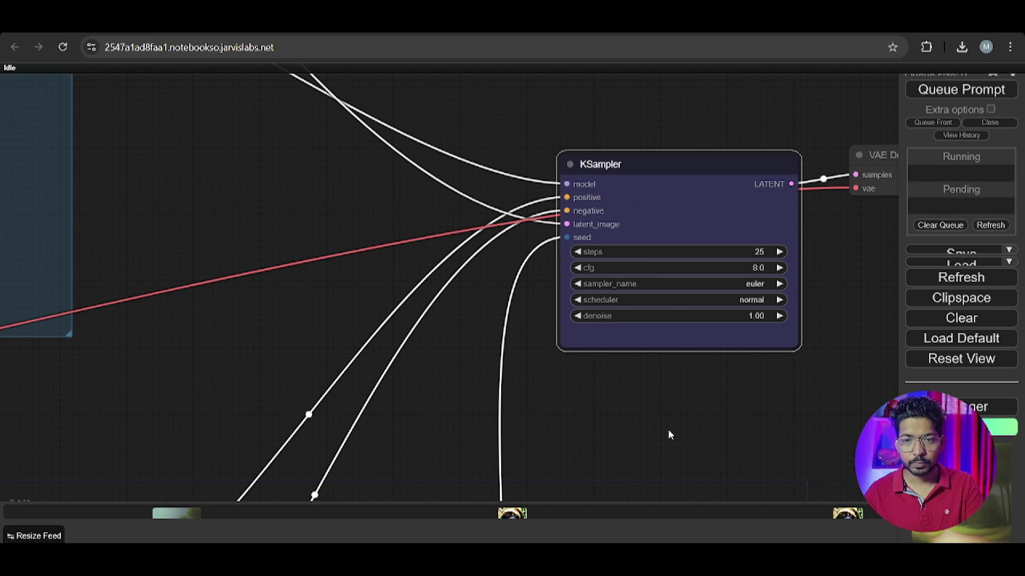
drag(670, 435, 655, 332)
scroll(686, 338, down, 2)
double_click(686, 339)
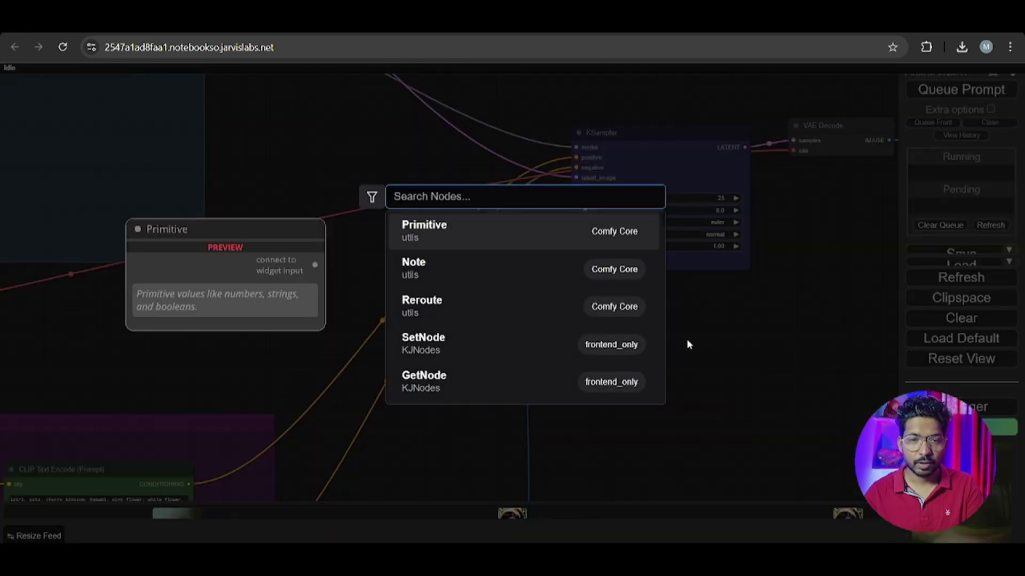
text(ksamp)
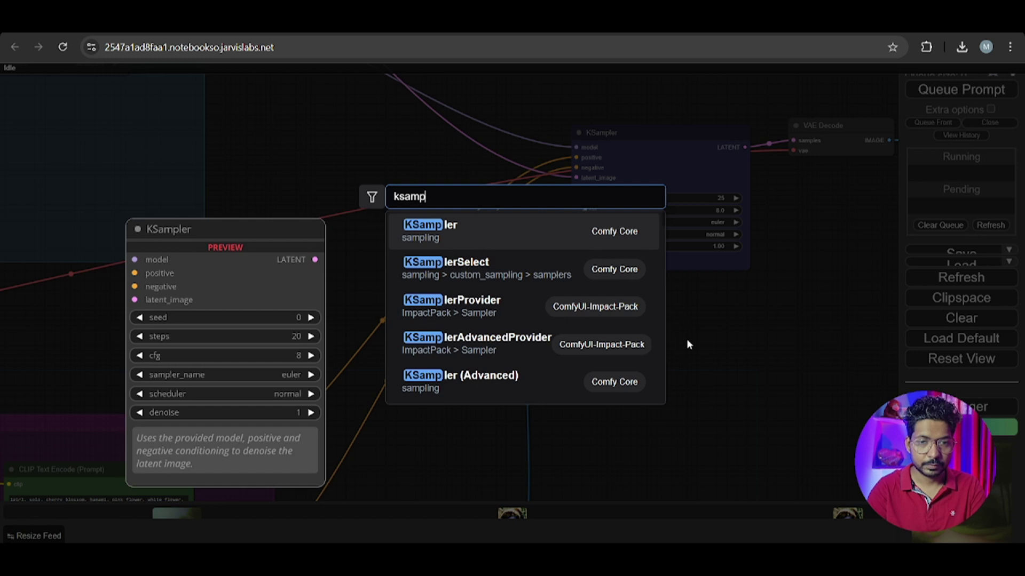
click(528, 244)
drag(803, 344, 696, 318)
Step: Convert the new KSampler's seed widget into an input socket
scroll(789, 336, up, 3)
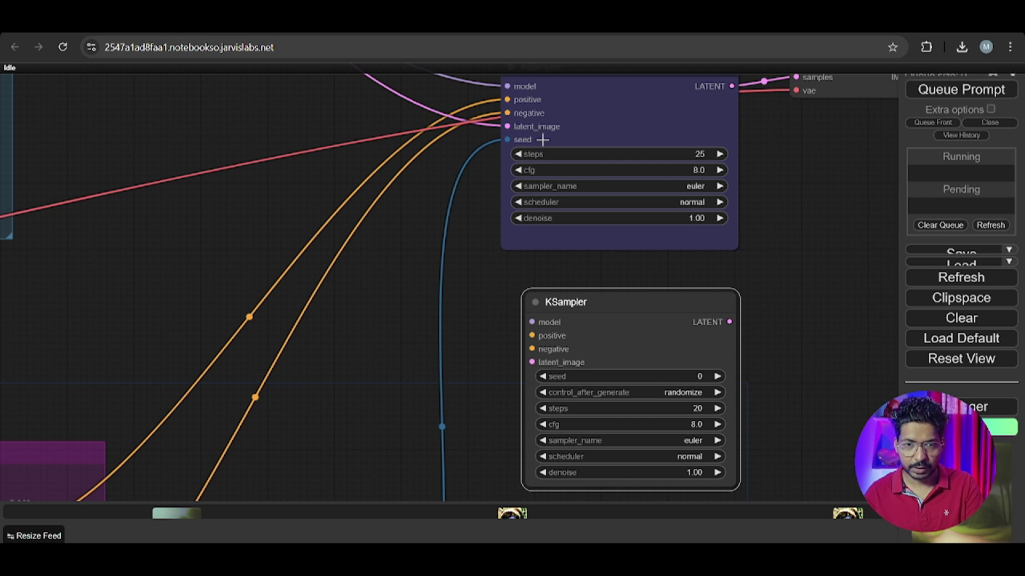
scroll(775, 269, down, 2)
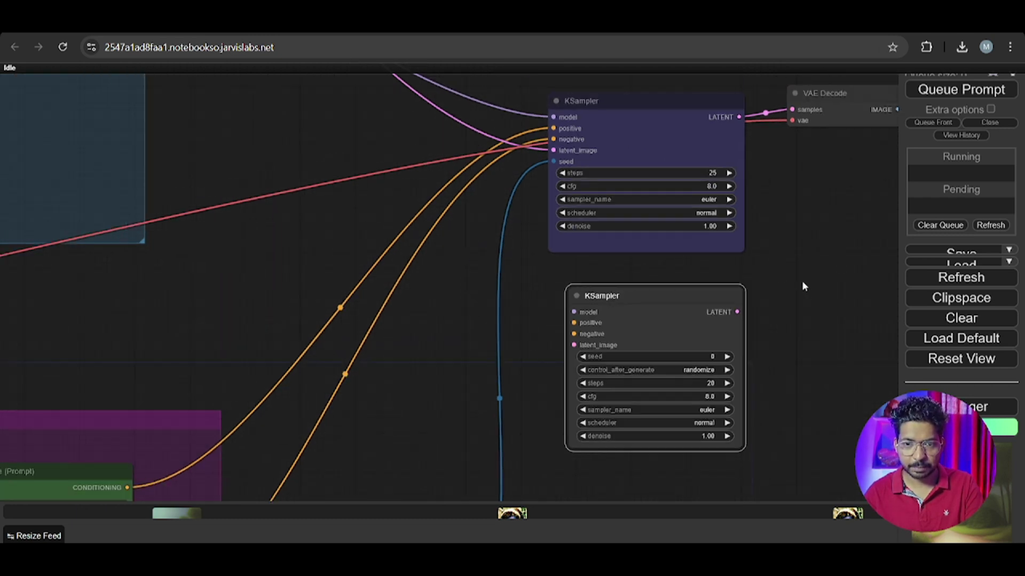
right_click(682, 360)
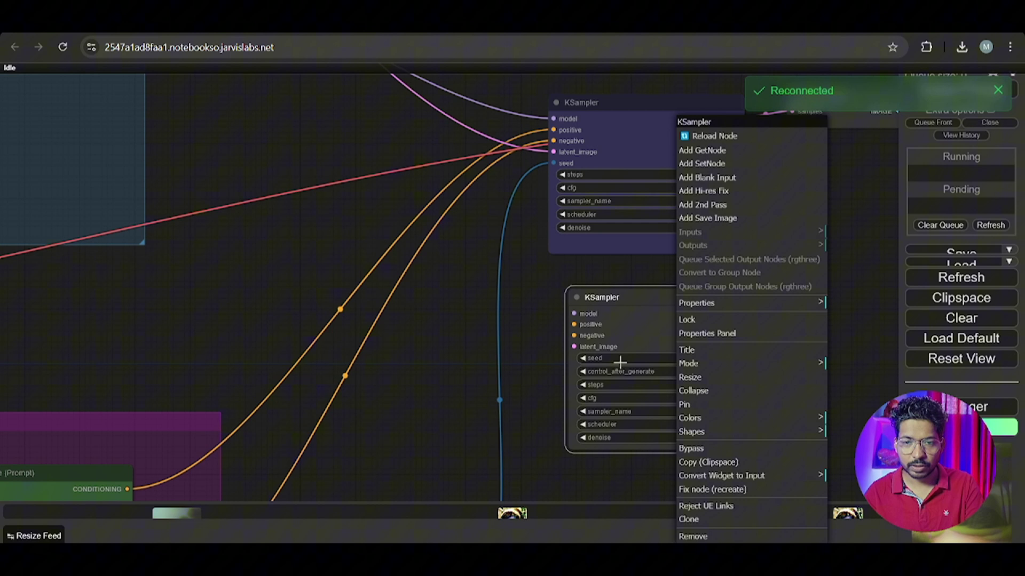
click(726, 482)
click(842, 454)
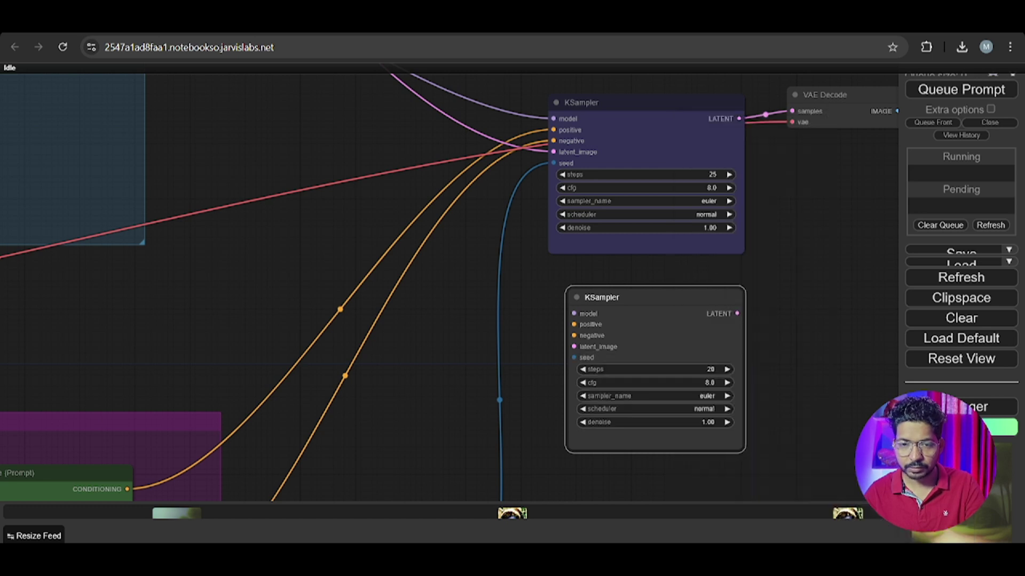
scroll(574, 358, up, 1)
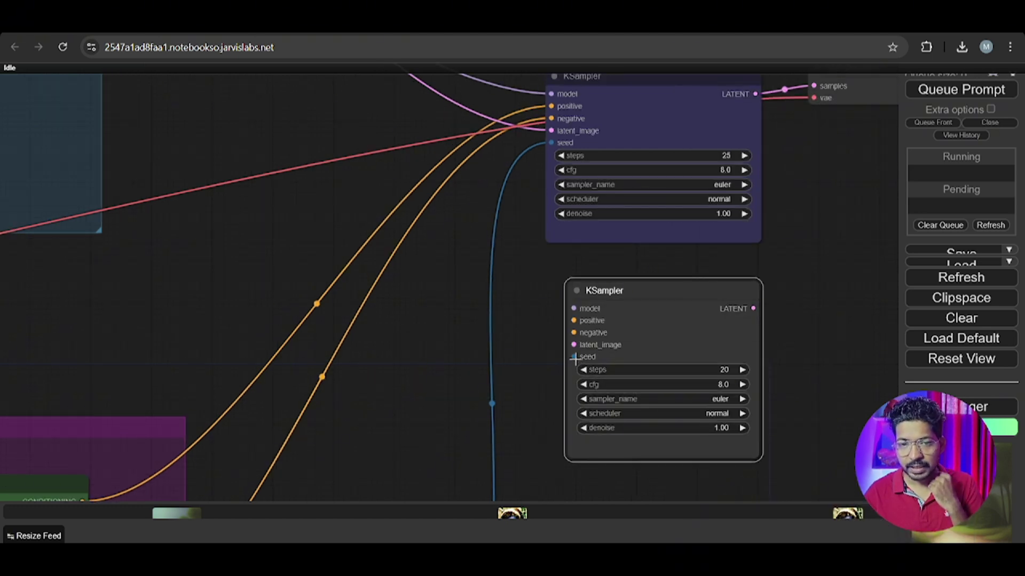
Step: Wire the Primitive seed node (value 132) into the new KSampler's seed input
mouse_move(467, 375)
mouse_down()
mouse_move(514, 367)
mouse_move(494, 368)
mouse_up()
drag(399, 386, 399, 386)
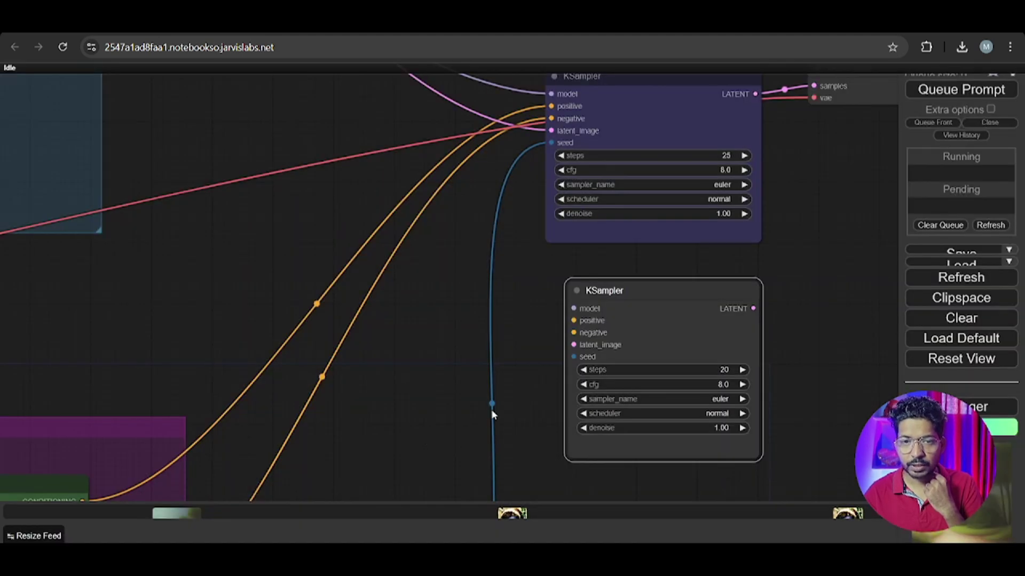
scroll(491, 409, down, 3)
drag(505, 445, 482, 367)
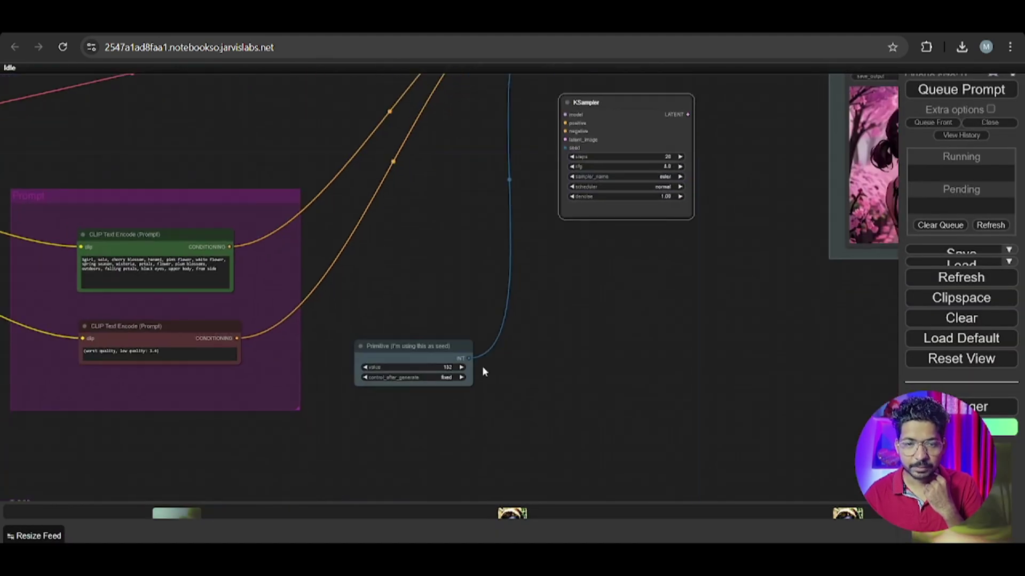
scroll(482, 369, up, 3)
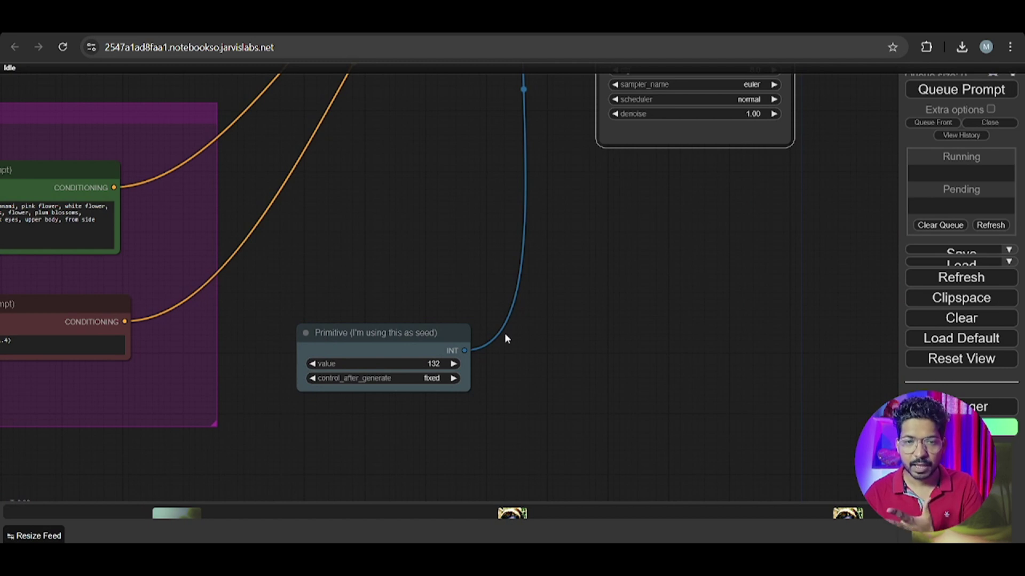
drag(626, 294, 615, 360)
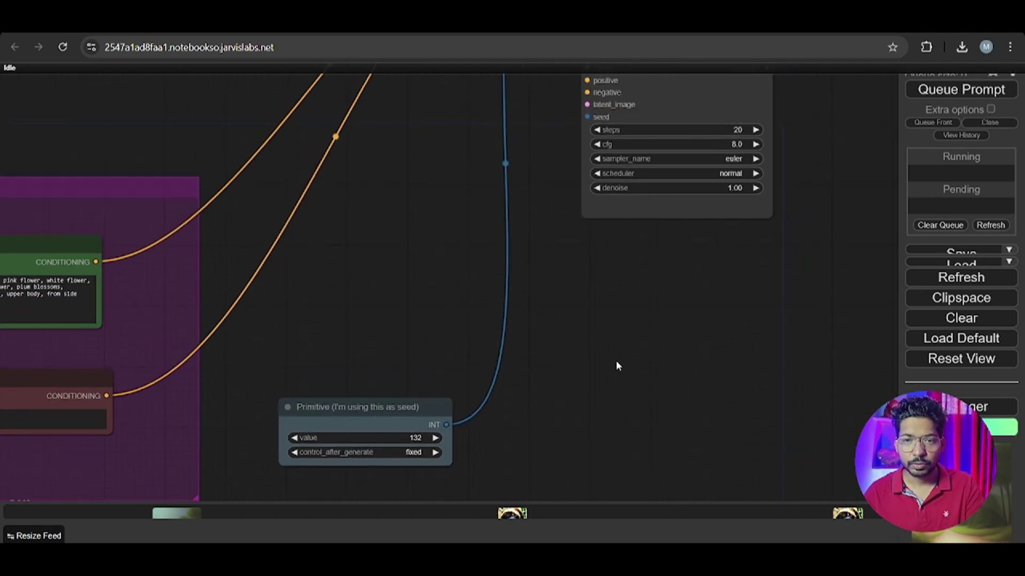
scroll(616, 360, down, 2)
drag(488, 409, 594, 177)
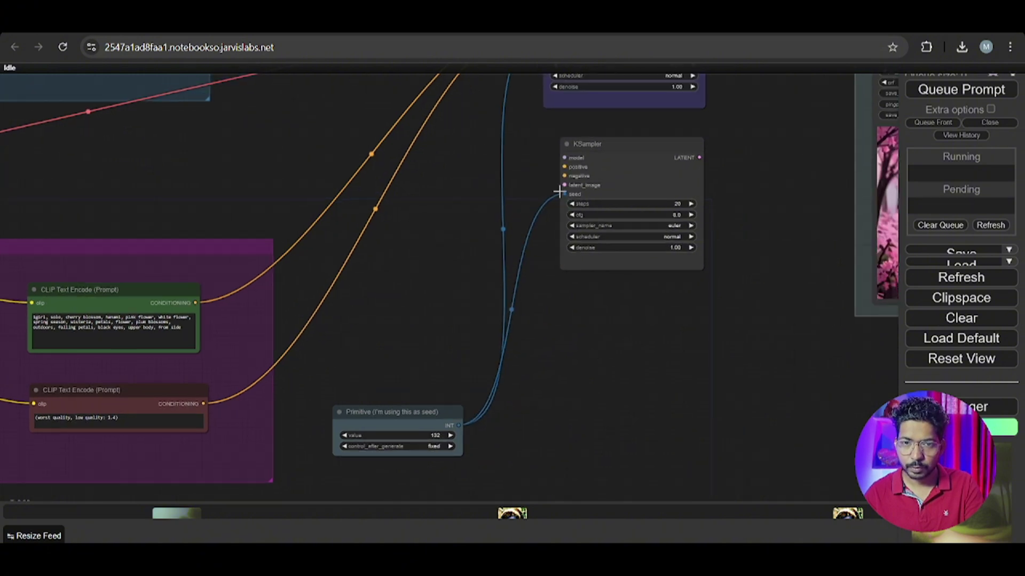
drag(563, 196, 715, 303)
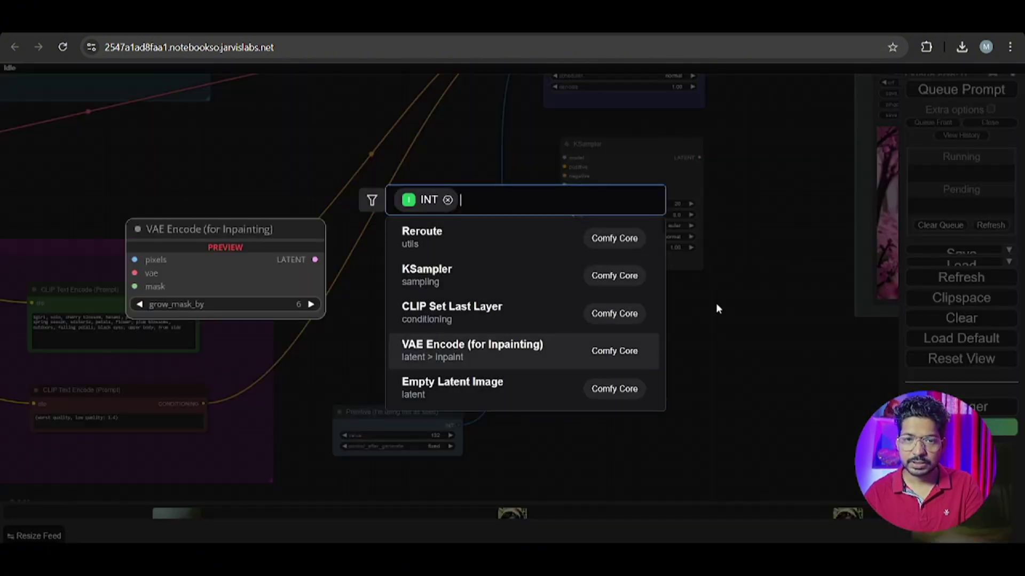
click(700, 283)
scroll(747, 229, up, 3)
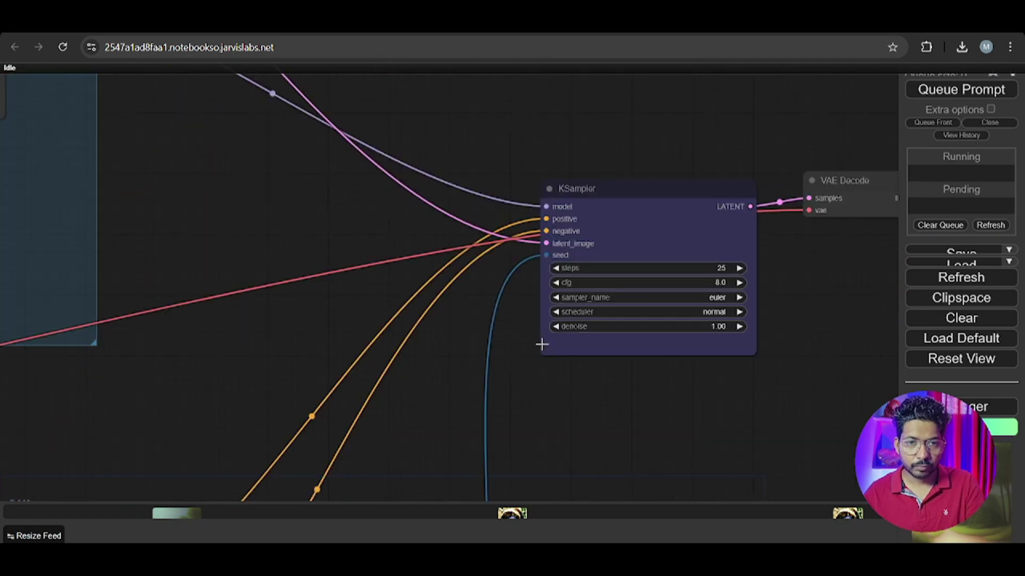
scroll(575, 414, down, 3)
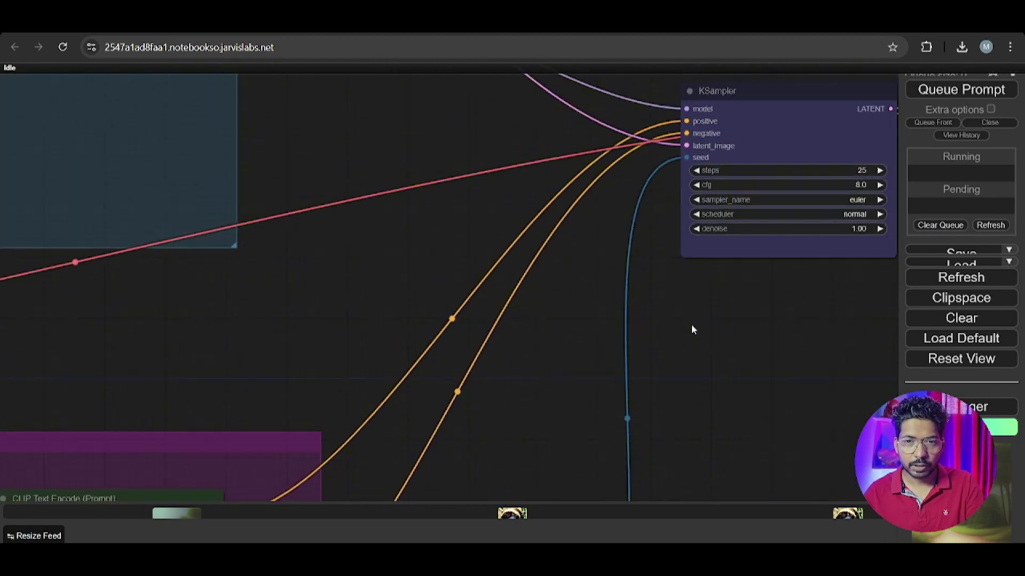
drag(690, 325, 616, 352)
scroll(478, 266, down, 3)
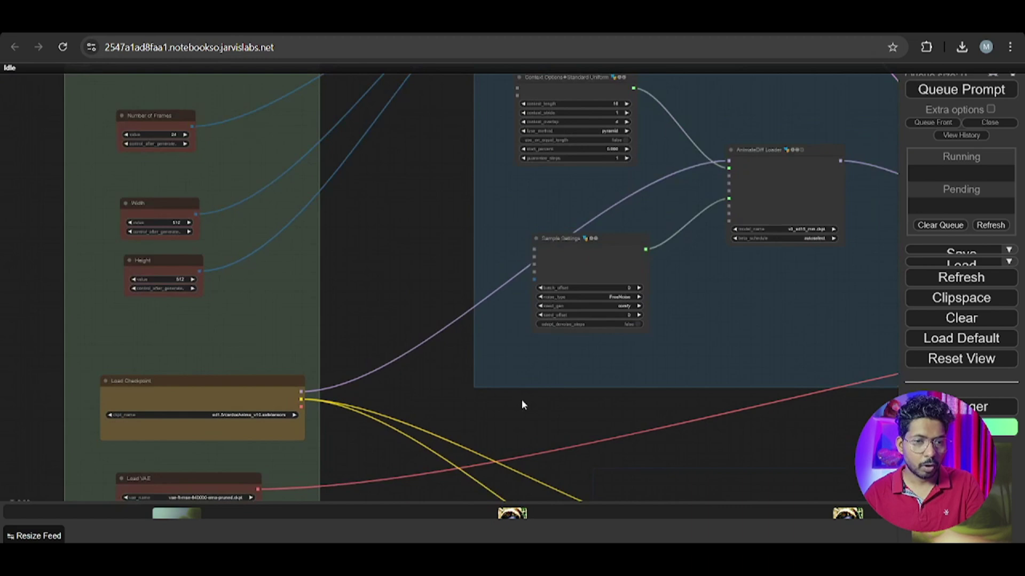
scroll(336, 405, up, 3)
scroll(342, 402, up, 3)
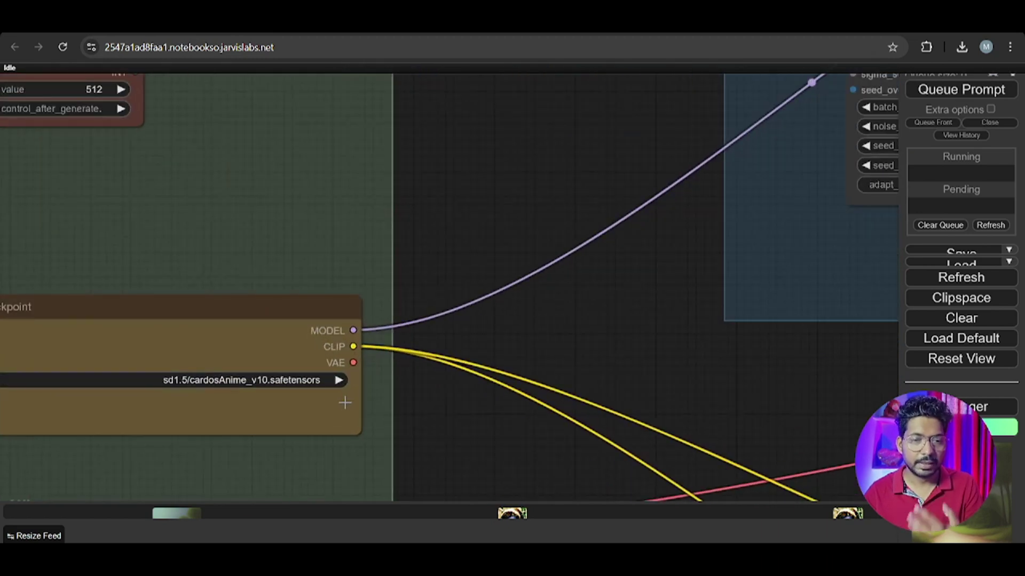
drag(561, 332, 613, 316)
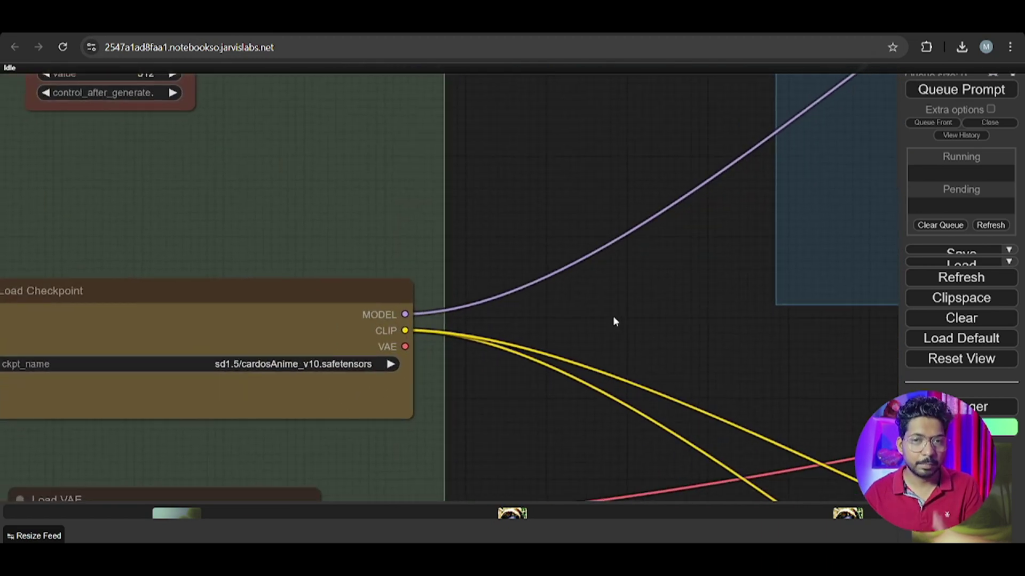
Step: Read through the AnimateDiff-Evolved README's installation and motion-module setup sections
scroll(613, 316, down, 1)
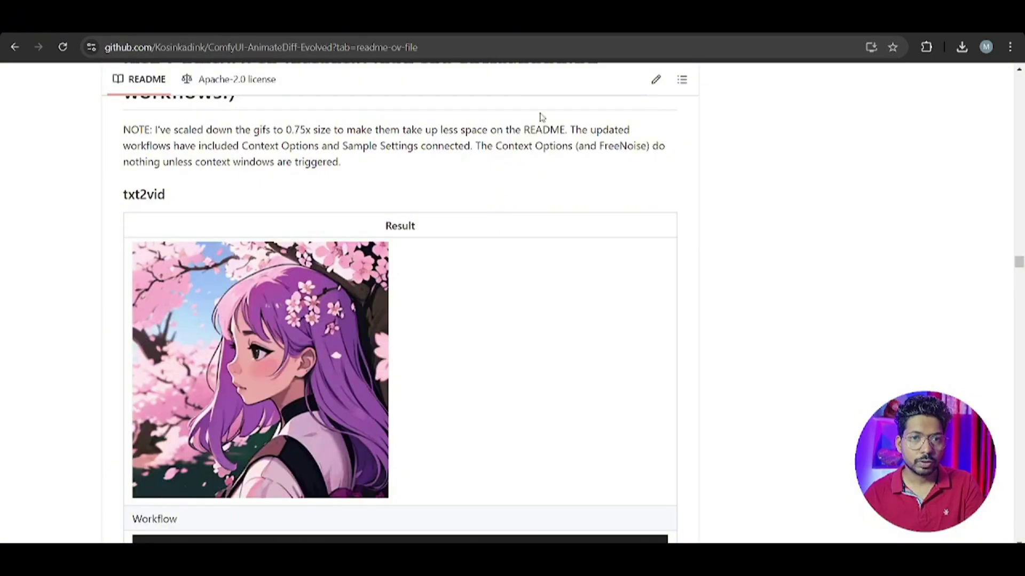
scroll(540, 114, up, 8)
scroll(508, 263, up, 8)
scroll(529, 258, up, 8)
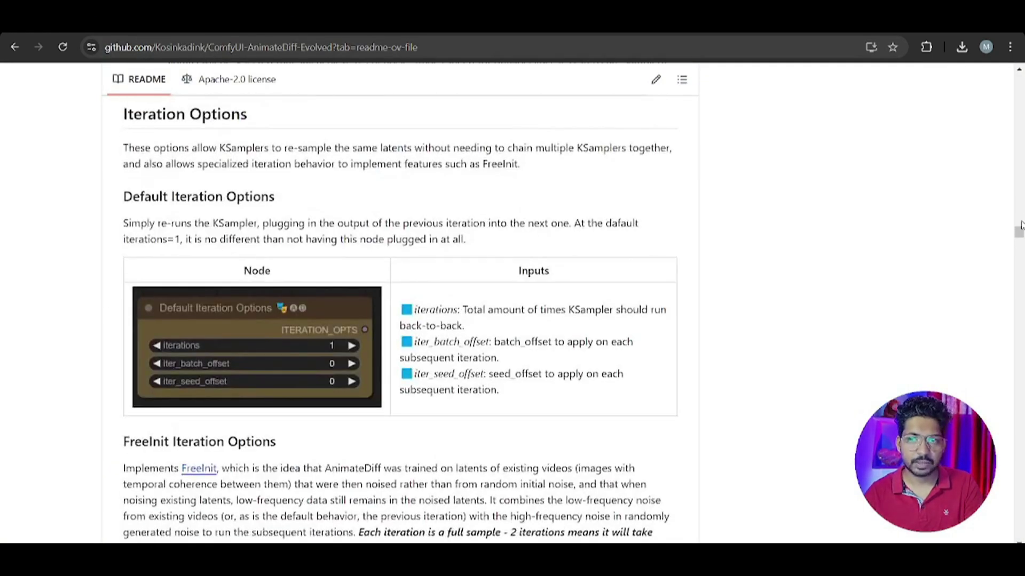
drag(1020, 225, 996, 95)
scroll(291, 123, up, 2)
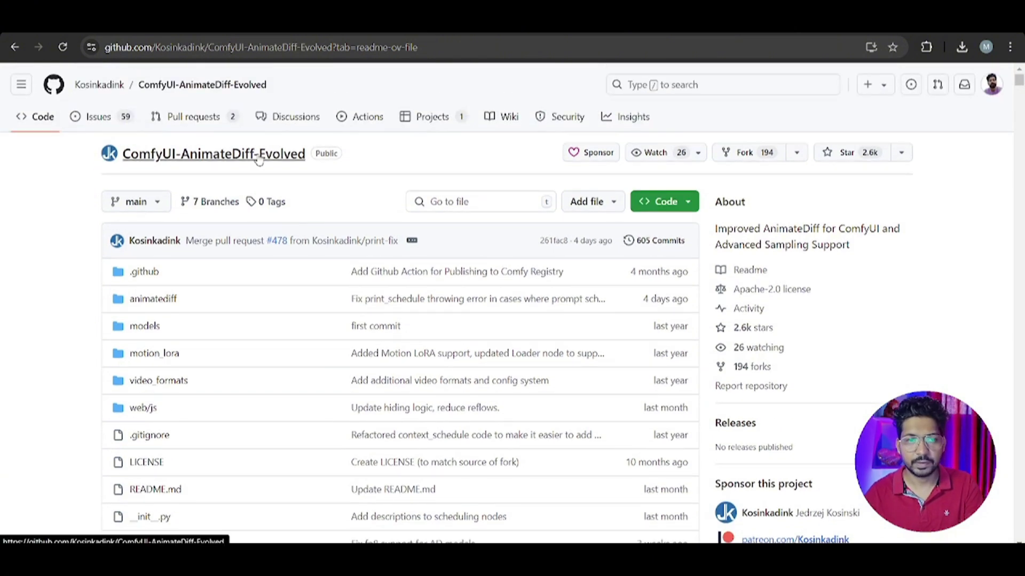
scroll(272, 278, down, 2)
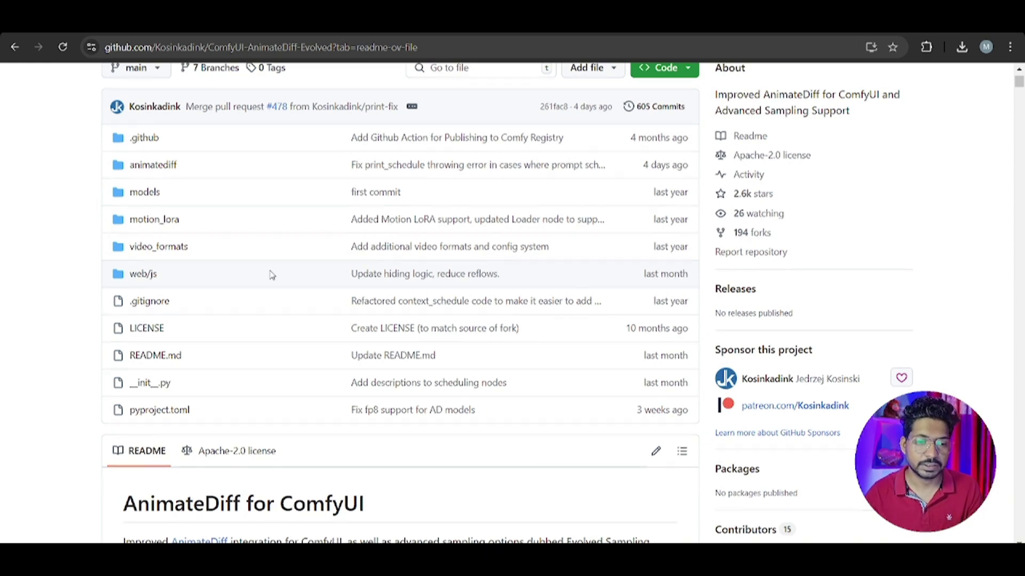
scroll(271, 277, down, 5)
scroll(320, 309, down, 5)
scroll(229, 286, up, 5)
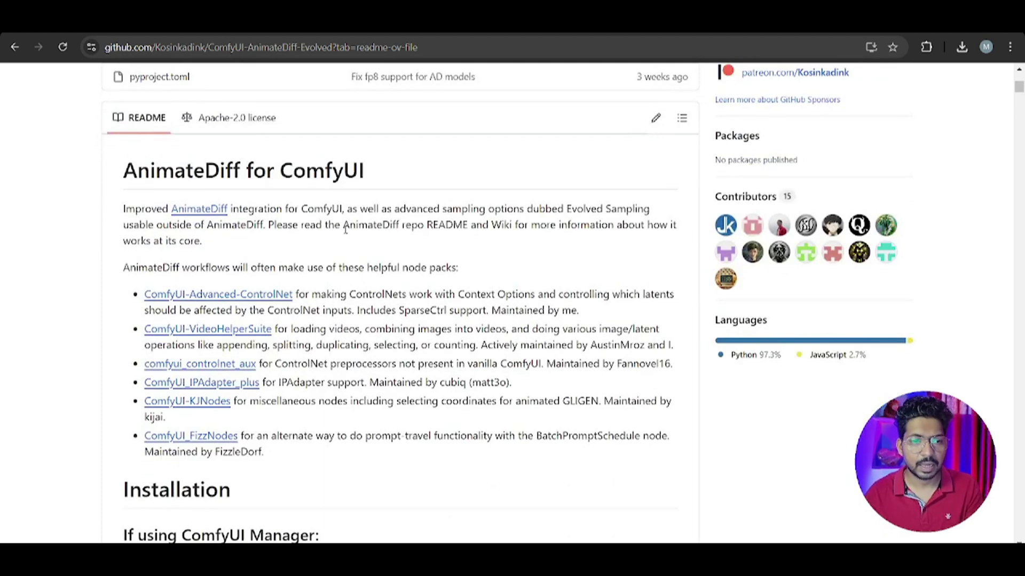
scroll(335, 278, down, 1)
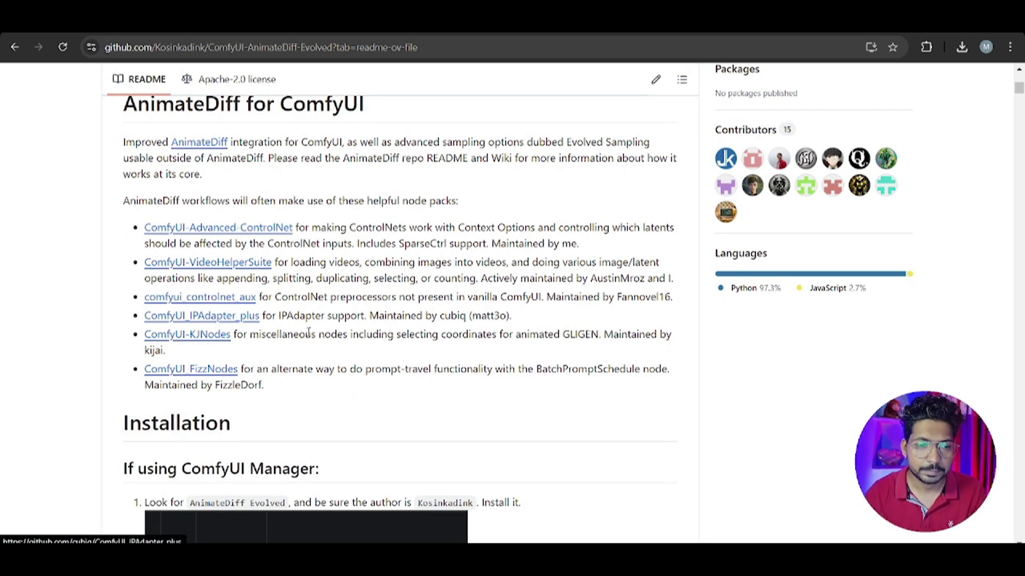
scroll(308, 332, down, 4)
scroll(311, 327, down, 4)
scroll(315, 270, up, 2)
scroll(256, 288, up, 3)
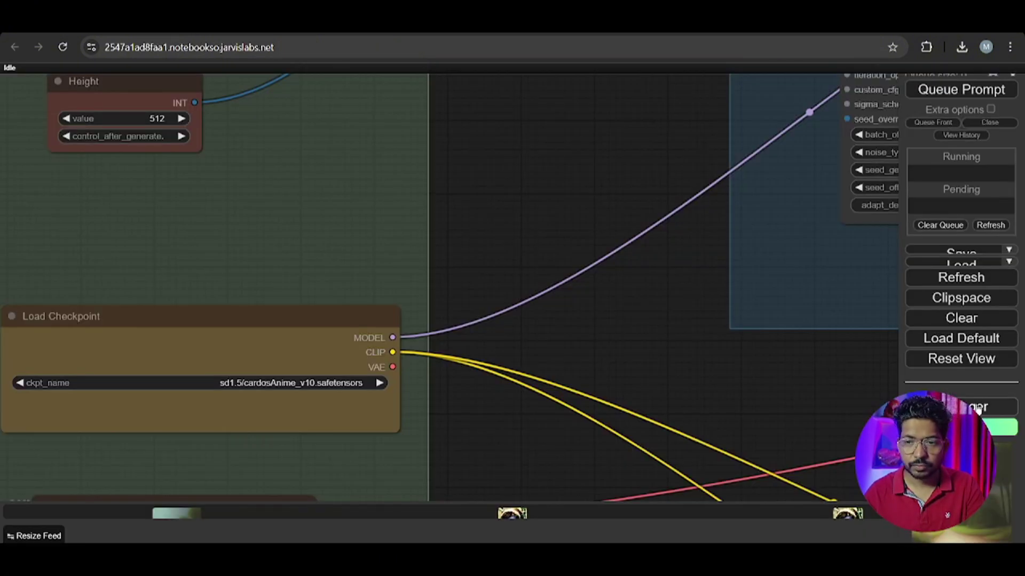
Step: Search custom nodes for 'animate', confirm AnimateDiff Evolved is installed, and close both Manager dialogs
click(978, 409)
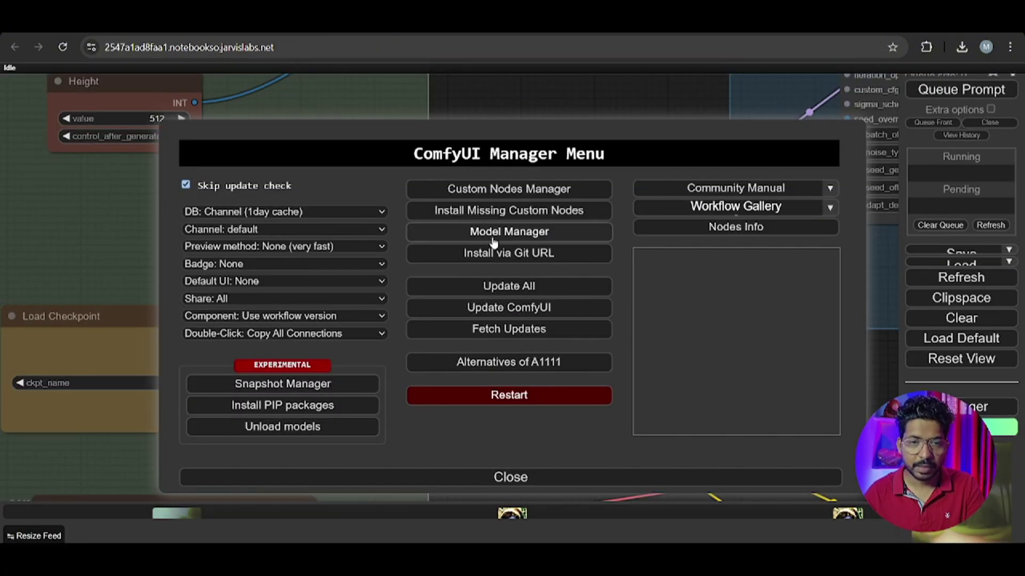
click(512, 192)
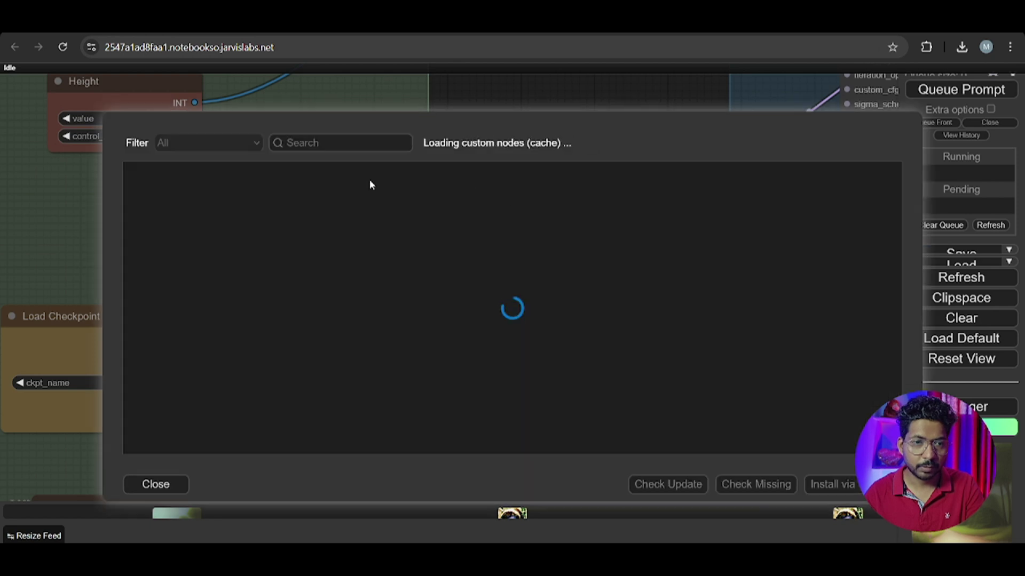
click(357, 145)
text(anima)
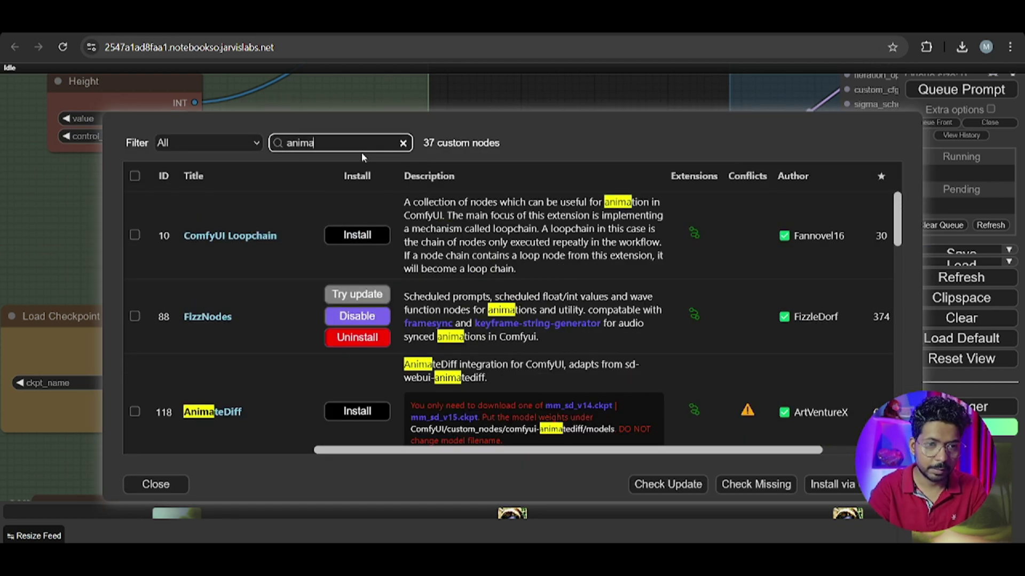
text(te)
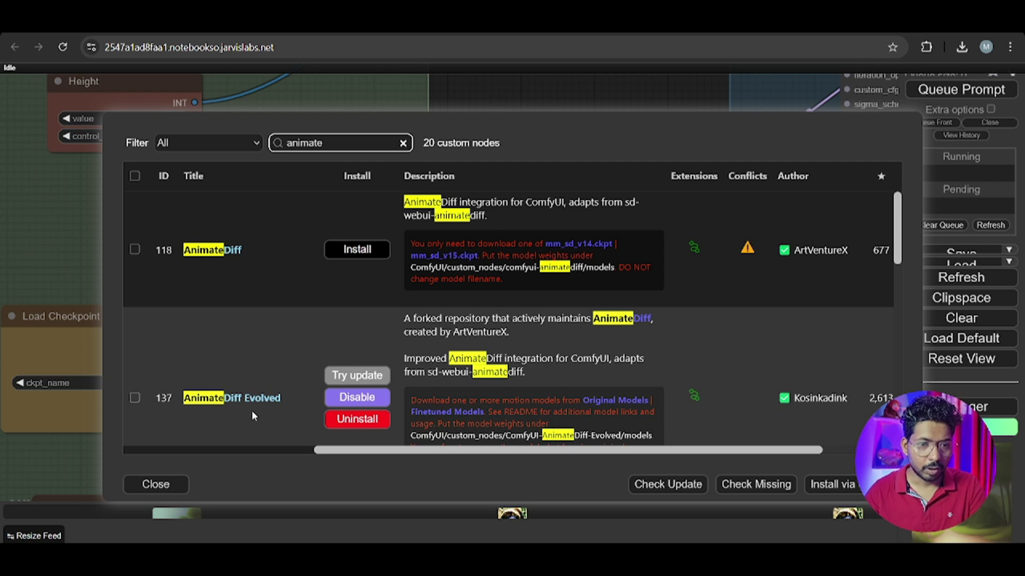
scroll(267, 381, down, 1)
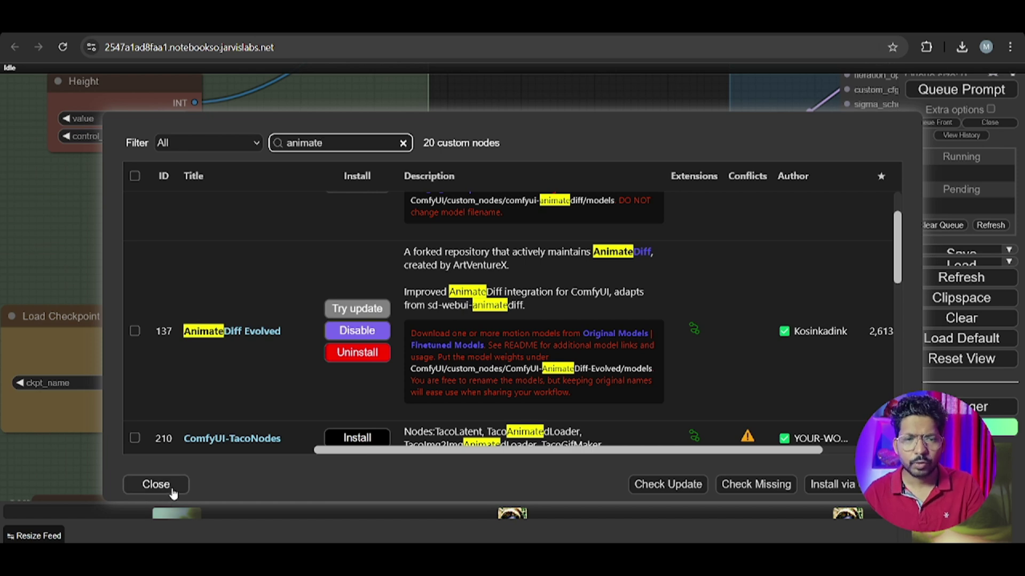
scroll(242, 334, up, 1)
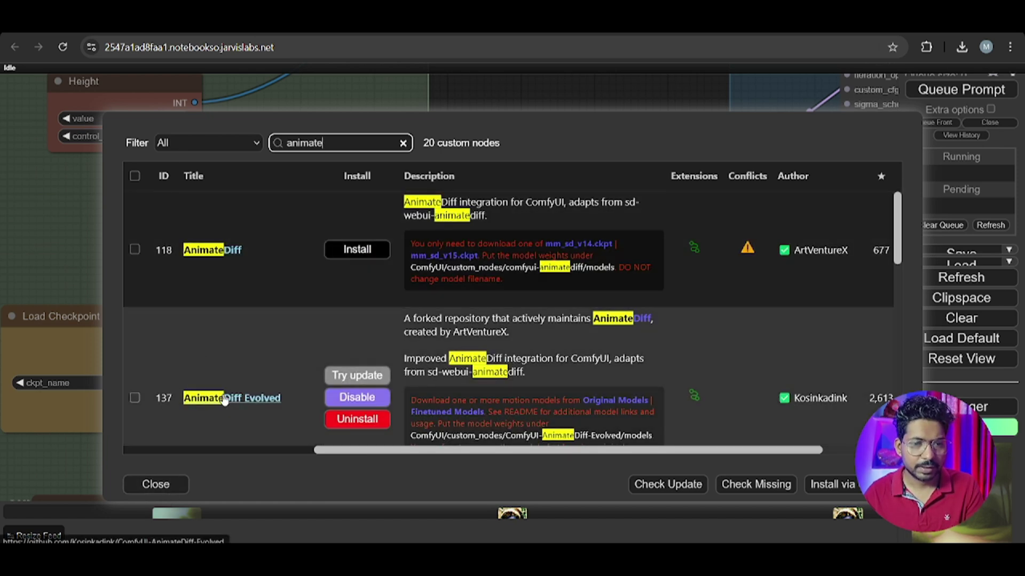
scroll(246, 339, down, 1)
click(179, 484)
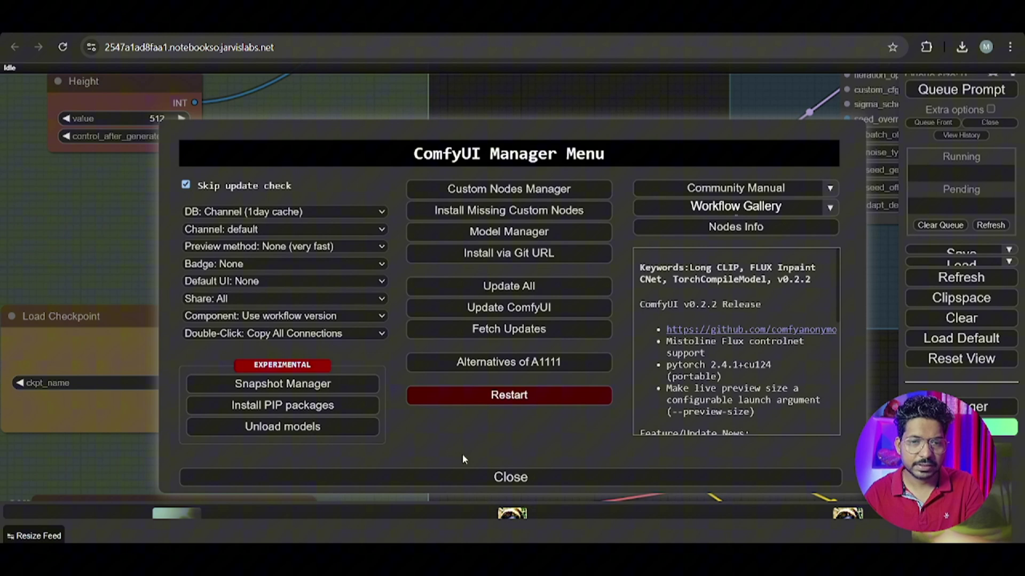
click(497, 478)
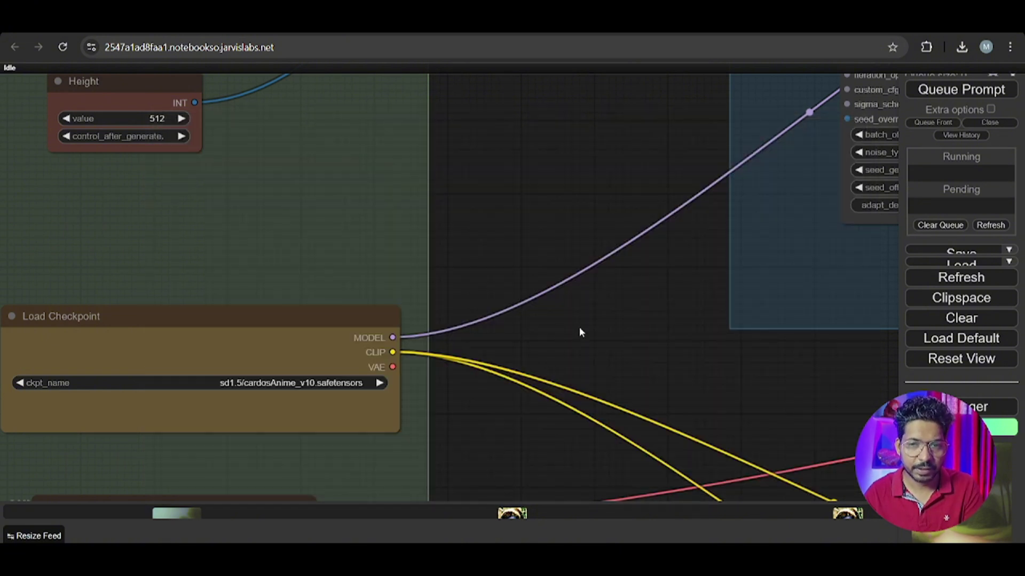
scroll(565, 334, down, 2)
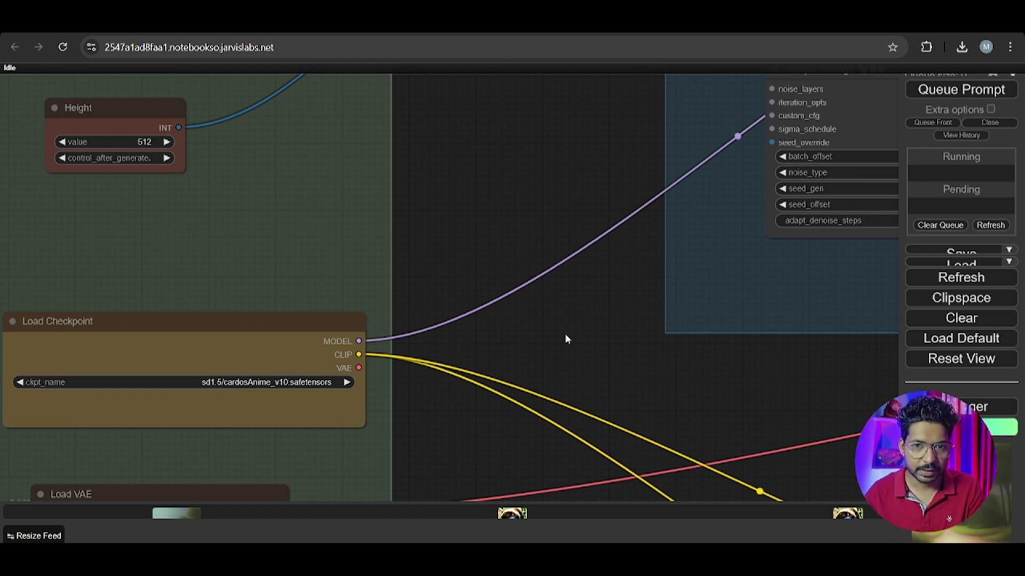
scroll(565, 334, down, 2)
scroll(608, 356, down, 1)
drag(678, 369, 645, 327)
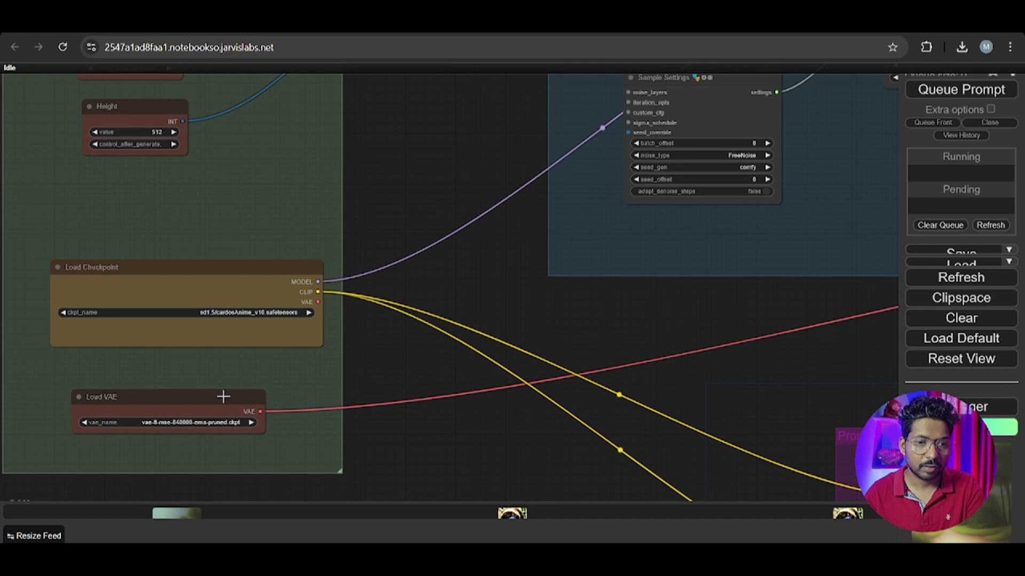
drag(223, 396, 218, 396)
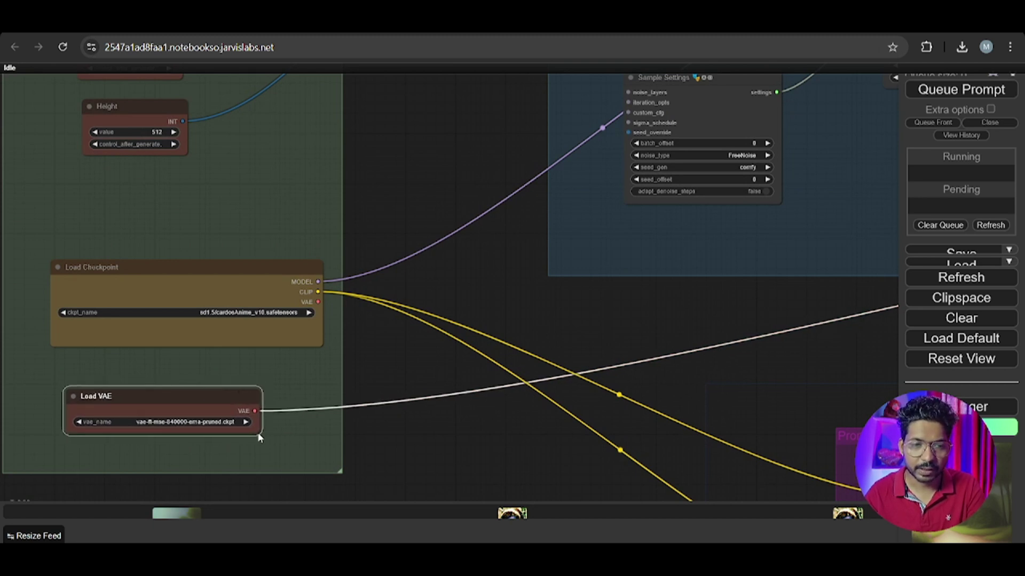
scroll(277, 395, down, 2)
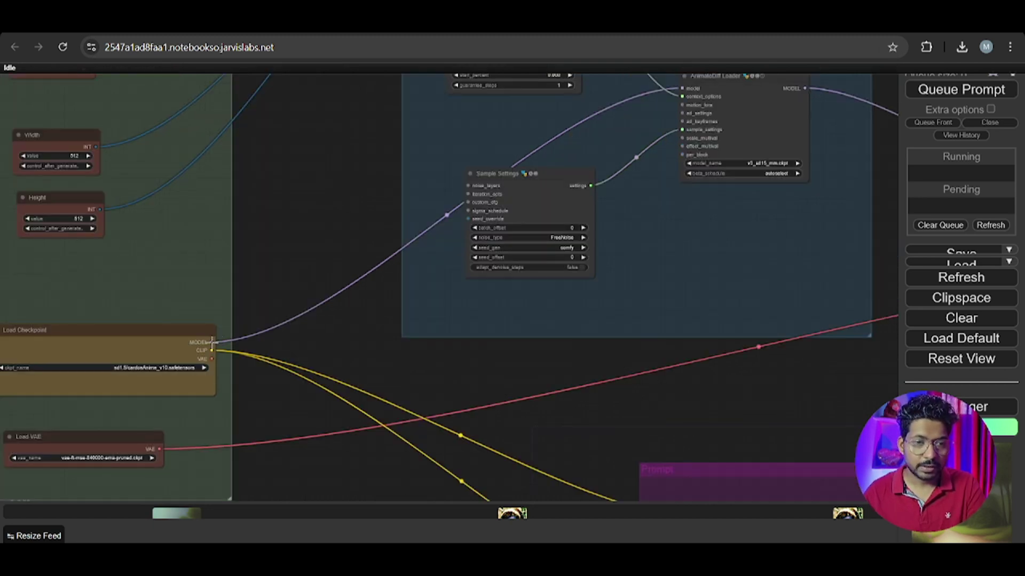
drag(628, 352, 491, 411)
scroll(598, 160, up, 1)
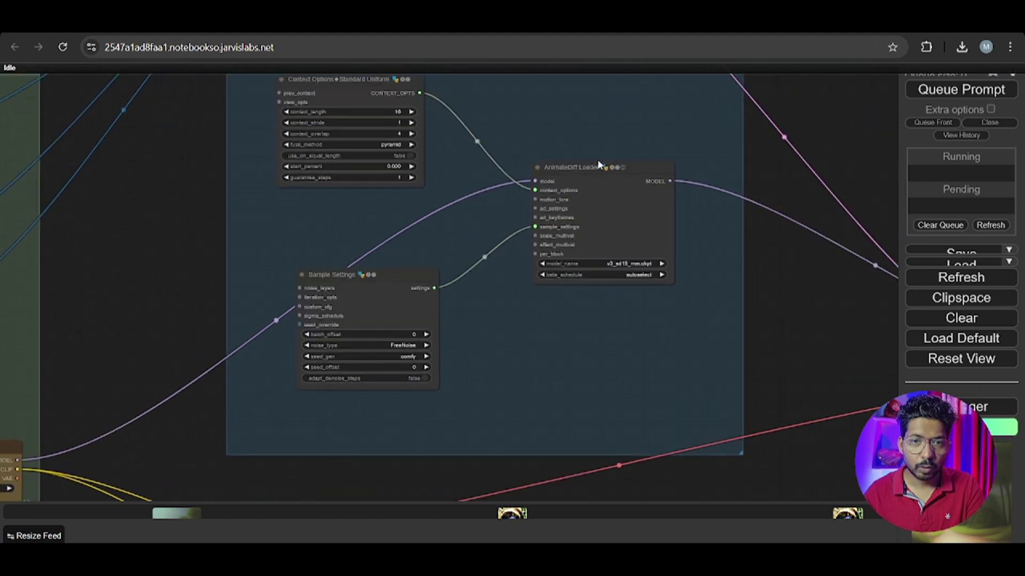
scroll(560, 181, up, 2)
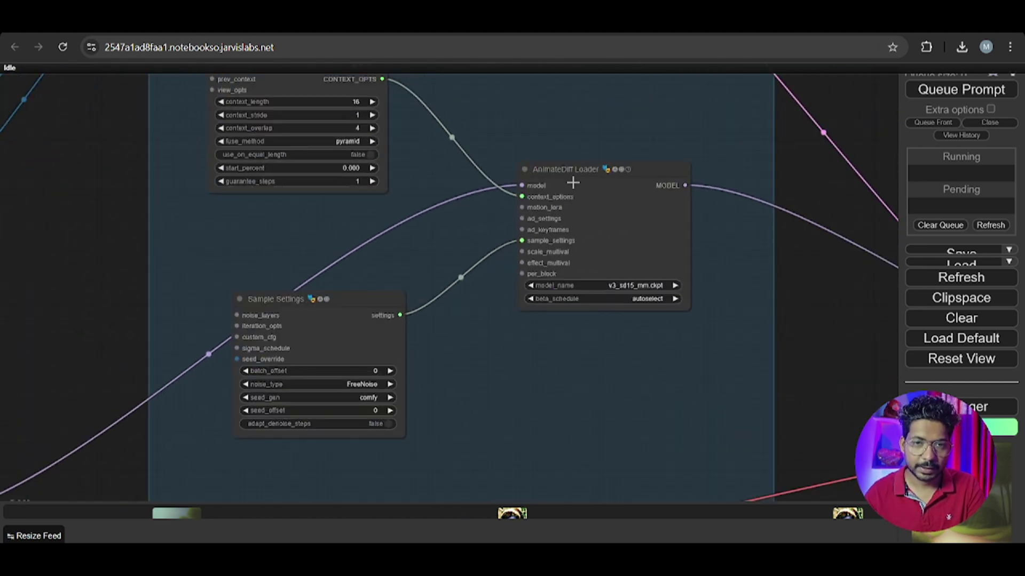
drag(699, 296, 683, 305)
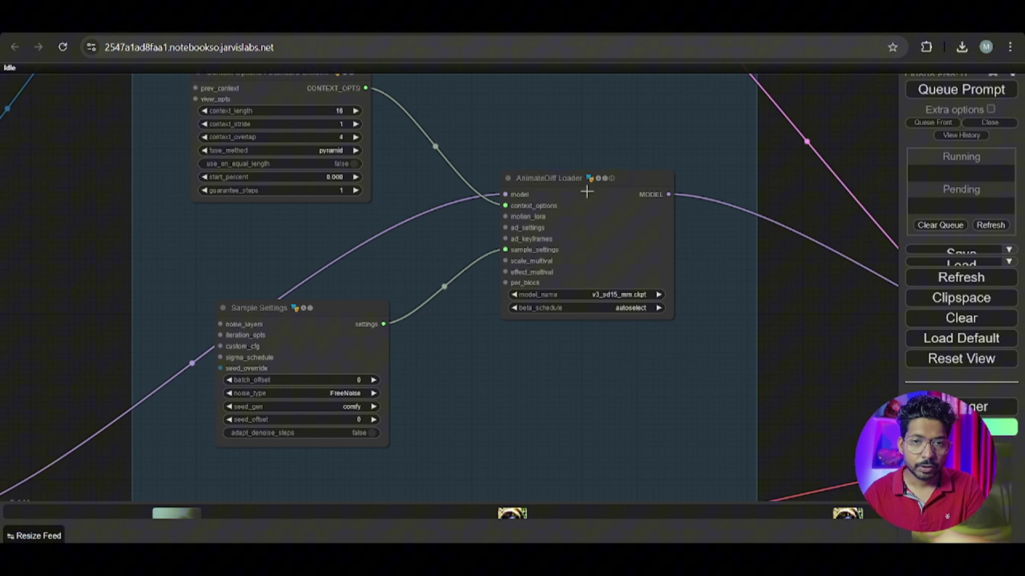
drag(586, 192, 573, 200)
drag(303, 317, 297, 322)
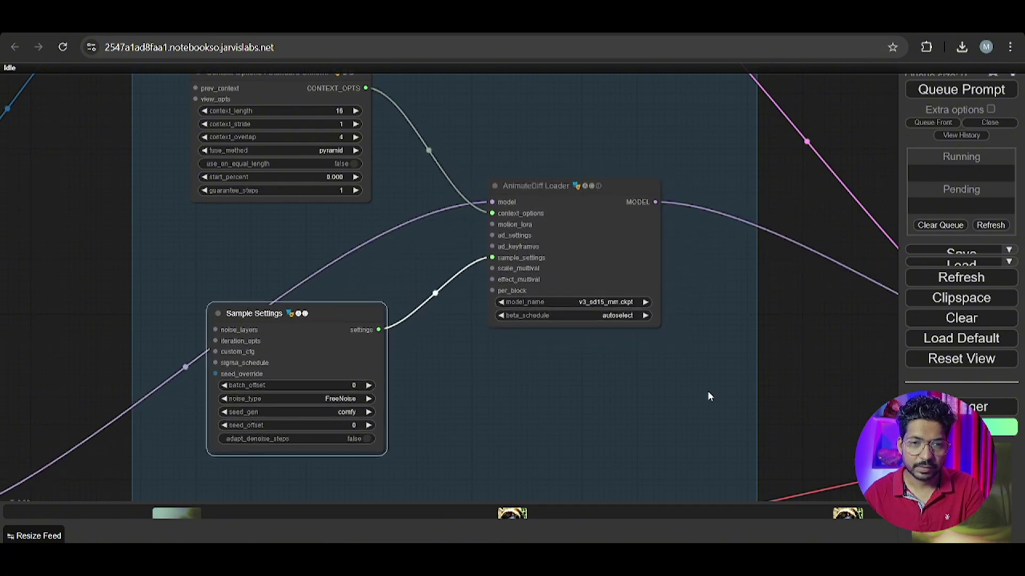
scroll(556, 302, up, 4)
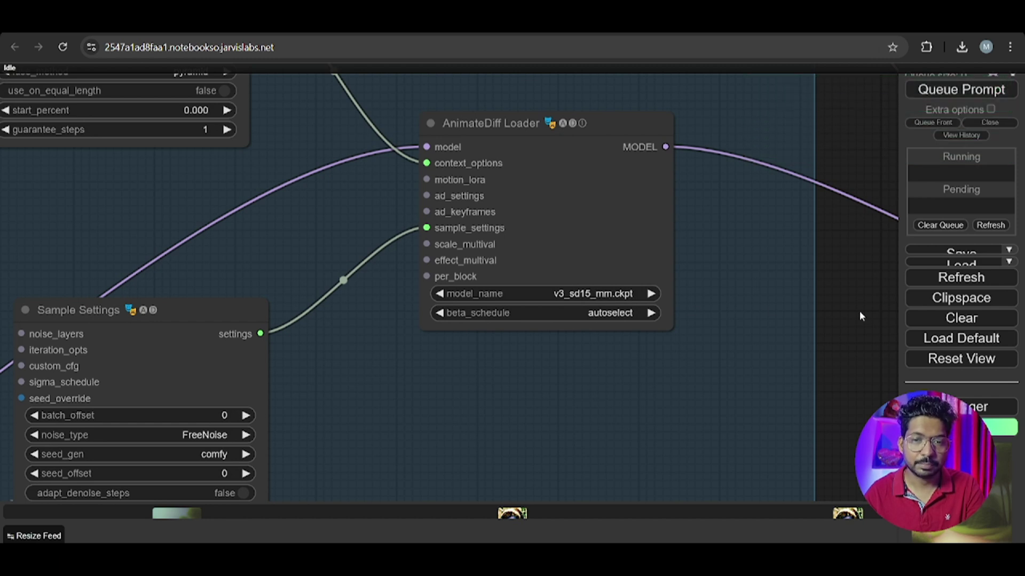
scroll(819, 288, down, 2)
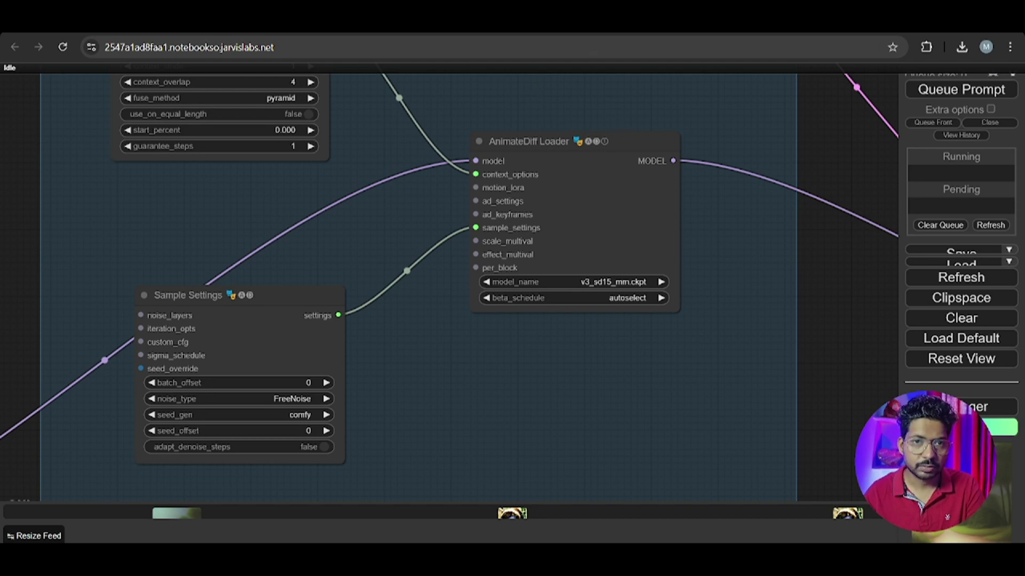
scroll(419, 330, down, 5)
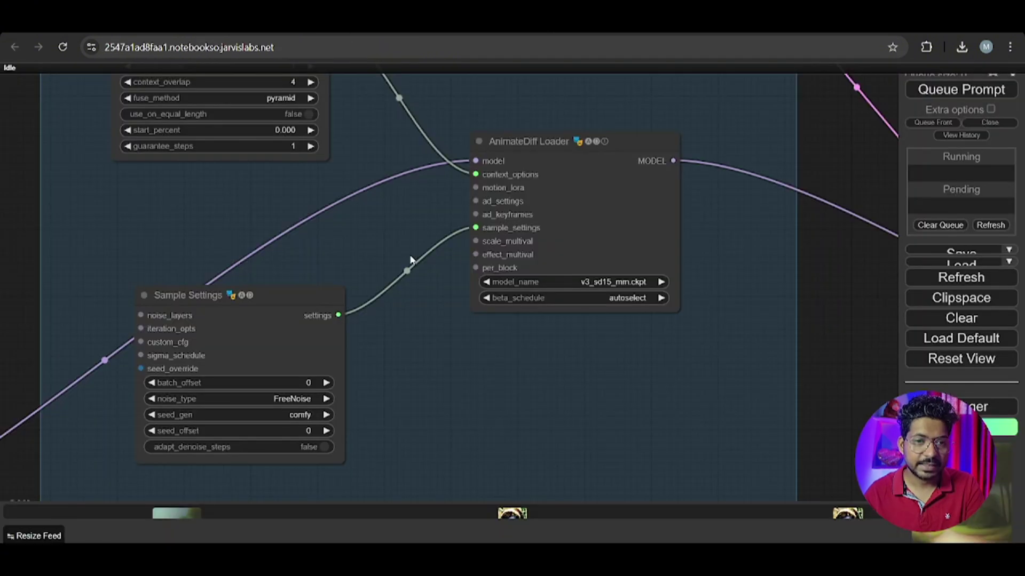
scroll(675, 301, down, 5)
drag(135, 260, 427, 101)
scroll(322, 283, up, 5)
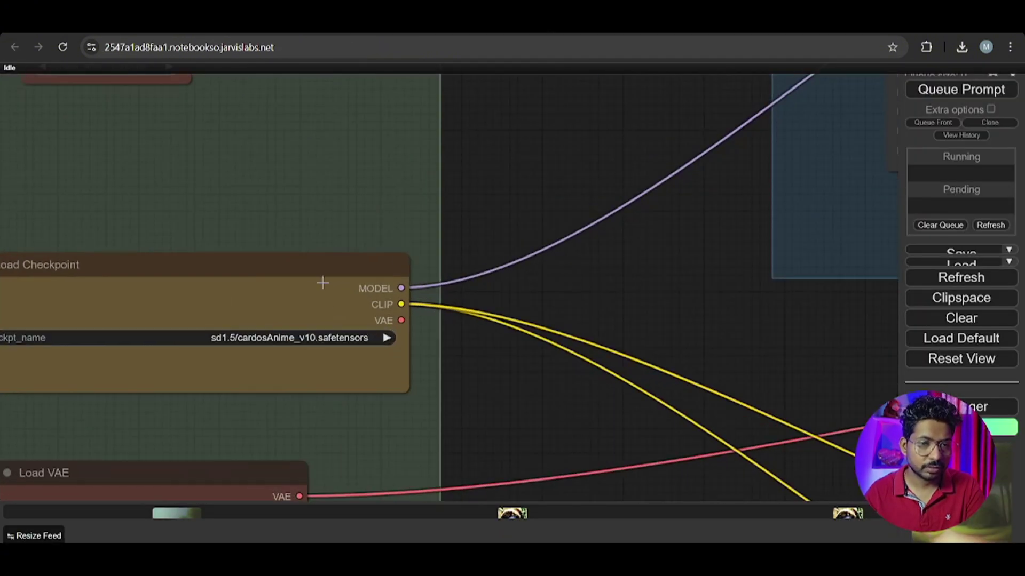
scroll(600, 301, down, 3)
scroll(470, 296, up, 2)
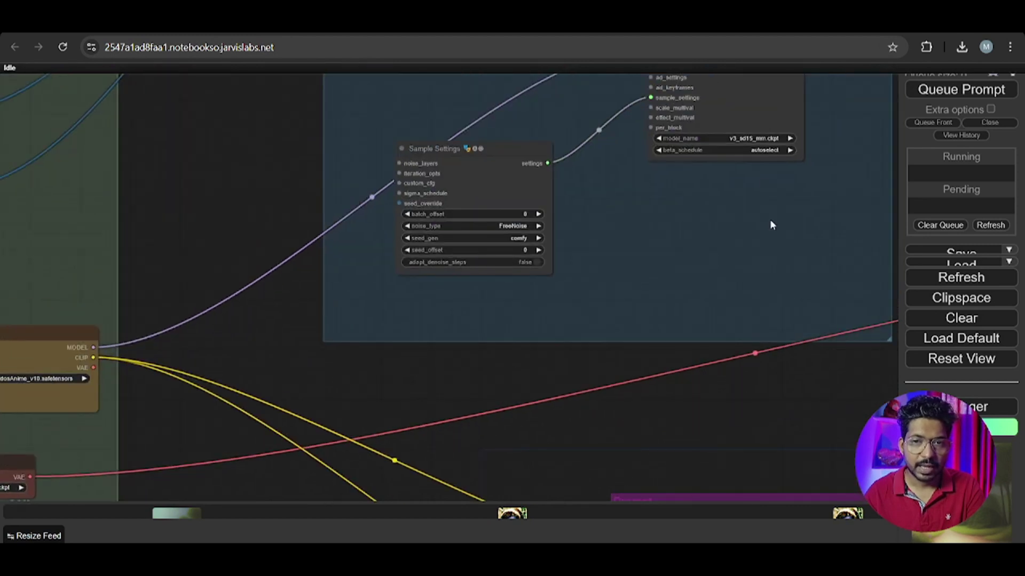
drag(606, 378, 421, 496)
scroll(736, 278, up, 2)
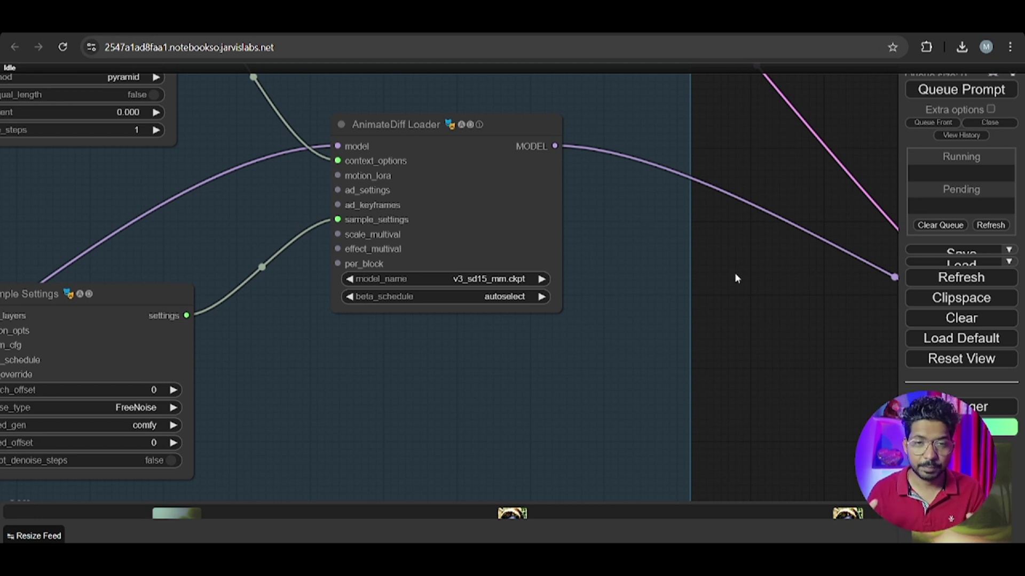
drag(734, 273, 920, 383)
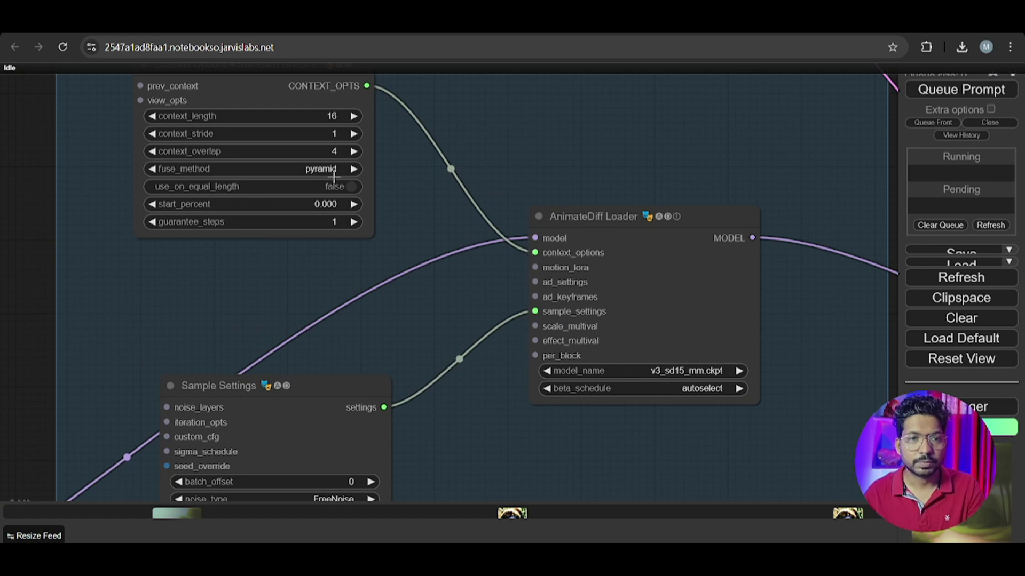
drag(91, 208, 114, 279)
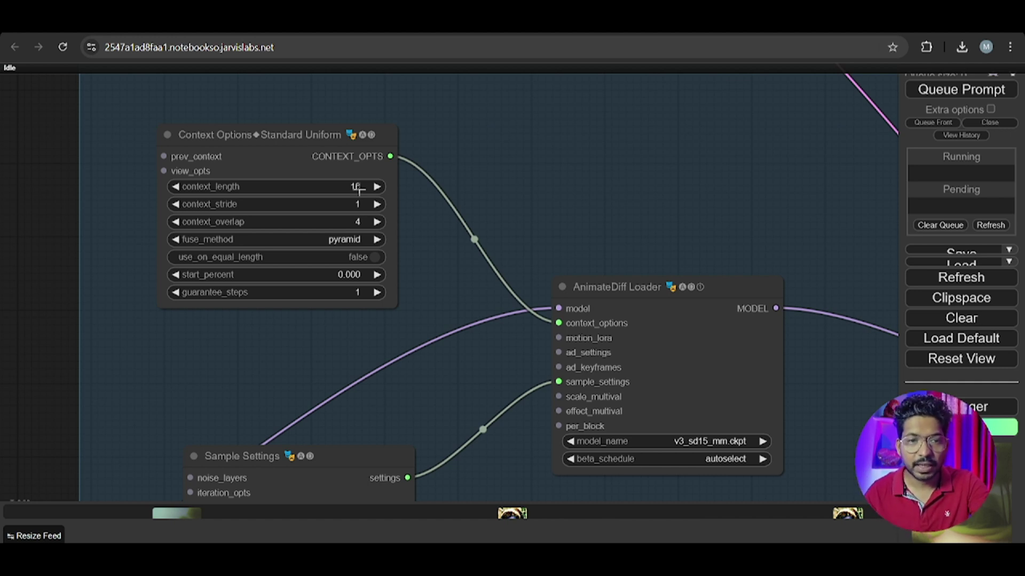
scroll(497, 176, up, 1)
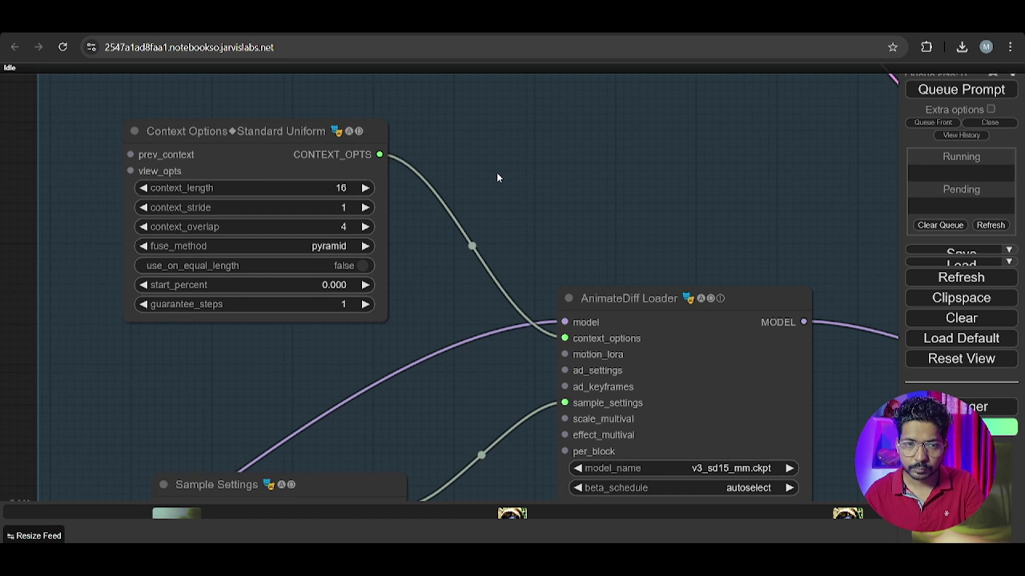
scroll(509, 189, down, 1)
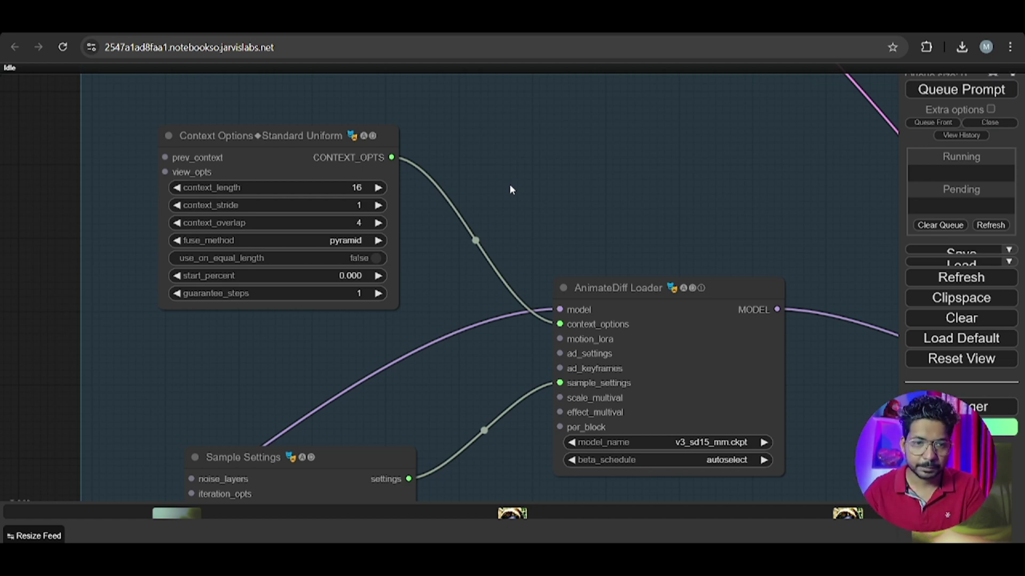
Step: Inspect the Empty Latent Image, Sample Settings and KSampler nodes
scroll(509, 184, down, 3)
drag(831, 159, 675, 105)
scroll(676, 104, down, 2)
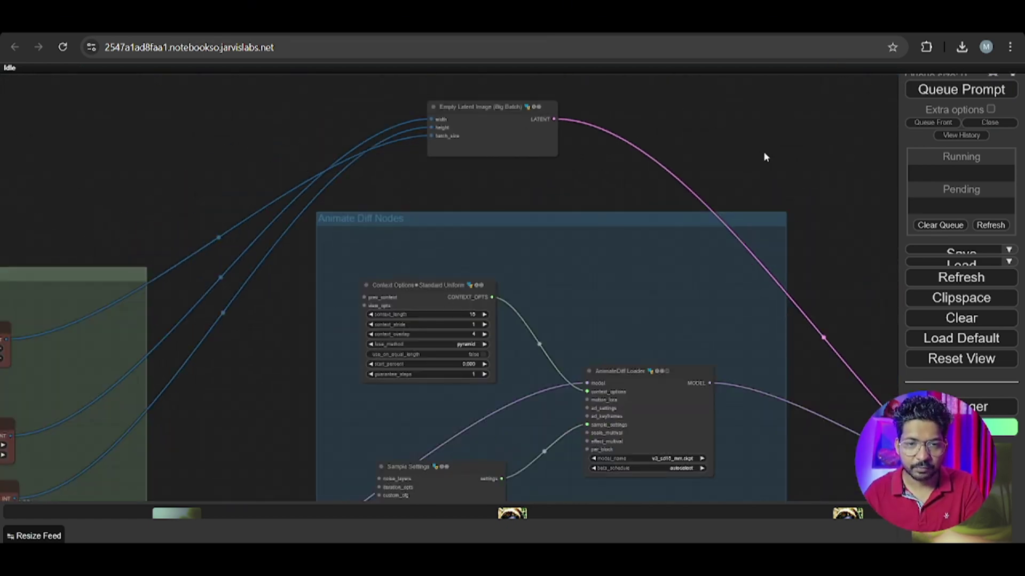
drag(680, 318, 545, 242)
drag(789, 256, 516, 212)
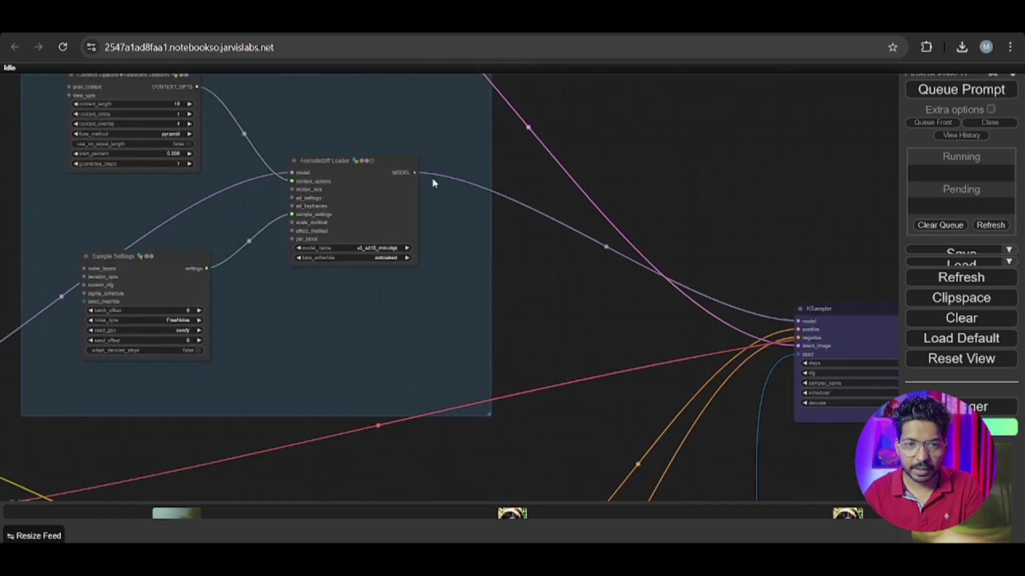
drag(847, 321, 757, 198)
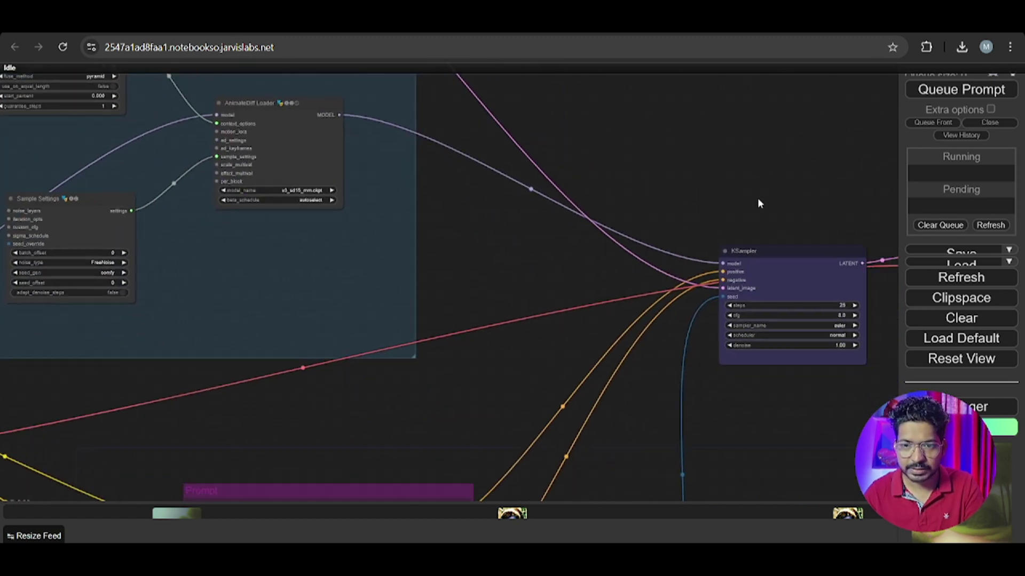
scroll(710, 283, up, 2)
scroll(707, 279, up, 2)
scroll(723, 234, up, 2)
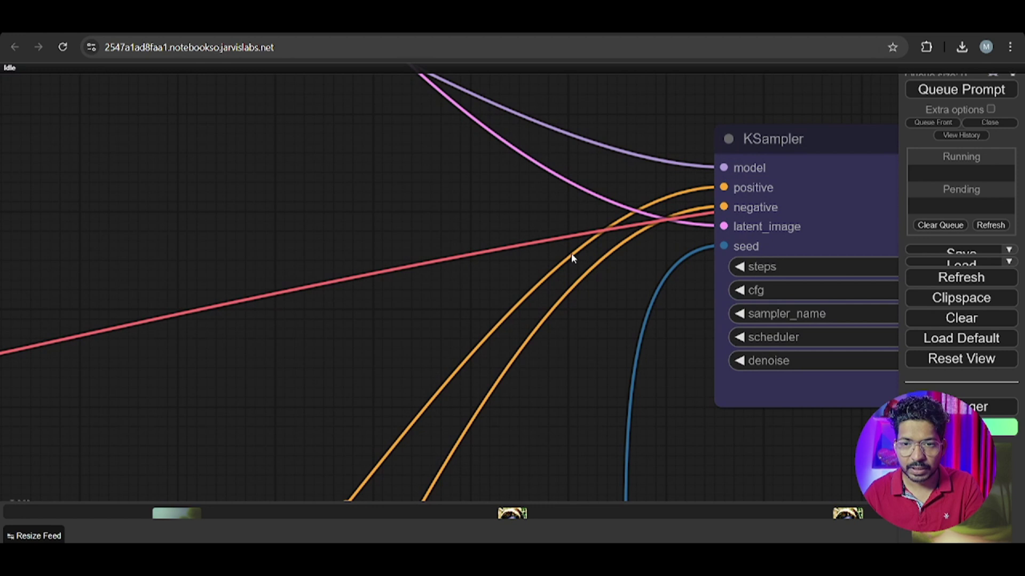
scroll(570, 253, down, 3)
Step: Inspect the Animate Diff Nodes group and its Empty Latent Image (Big Batch) node
drag(487, 226, 610, 370)
mouse_move(509, 348)
mouse_down()
mouse_move(546, 258)
mouse_move(597, 355)
mouse_up()
scroll(546, 258, down, 3)
drag(624, 199, 795, 298)
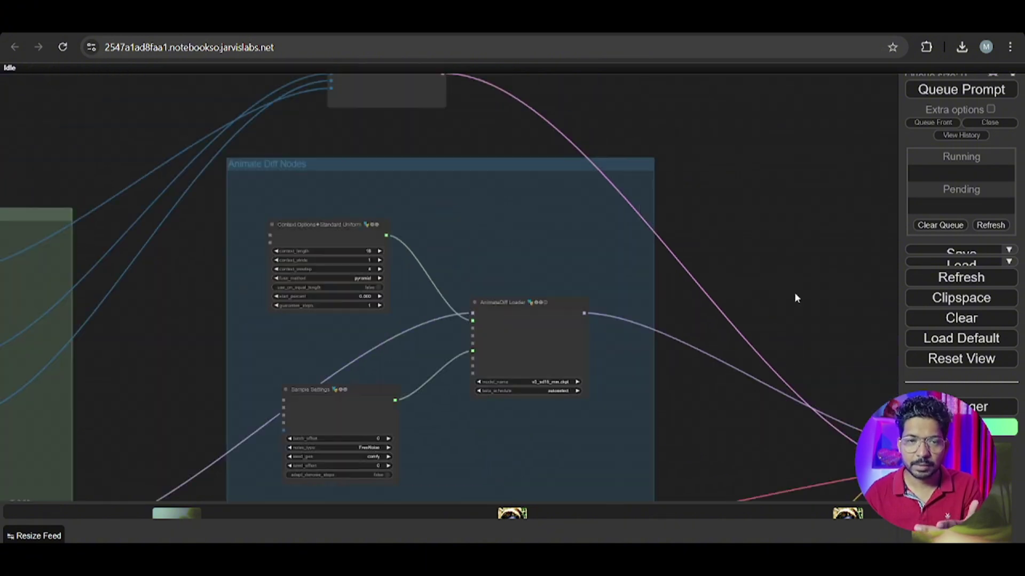
drag(730, 176, 850, 267)
scroll(581, 197, up, 5)
drag(608, 240, 690, 270)
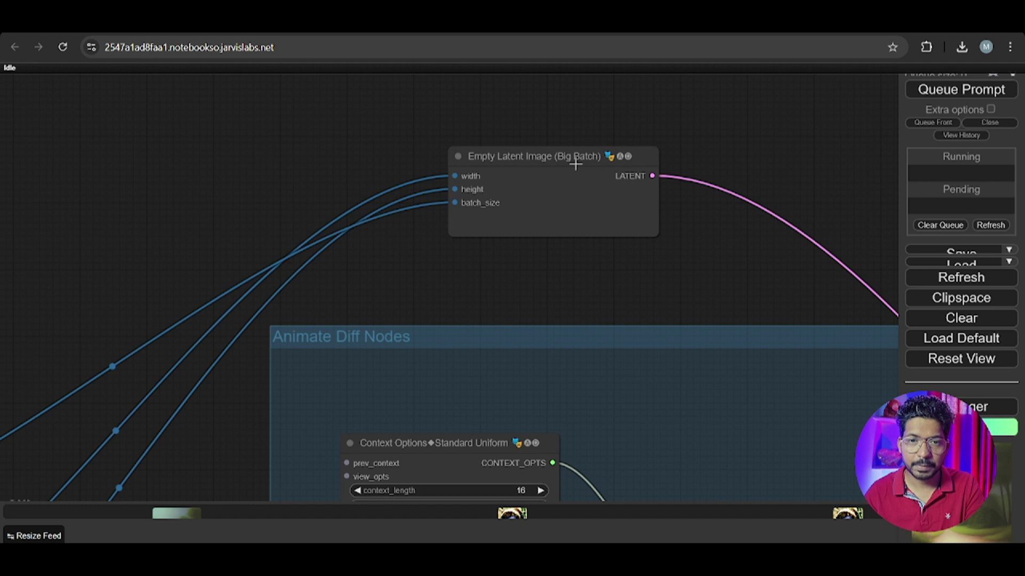
scroll(660, 163, down, 1)
scroll(648, 165, down, 1)
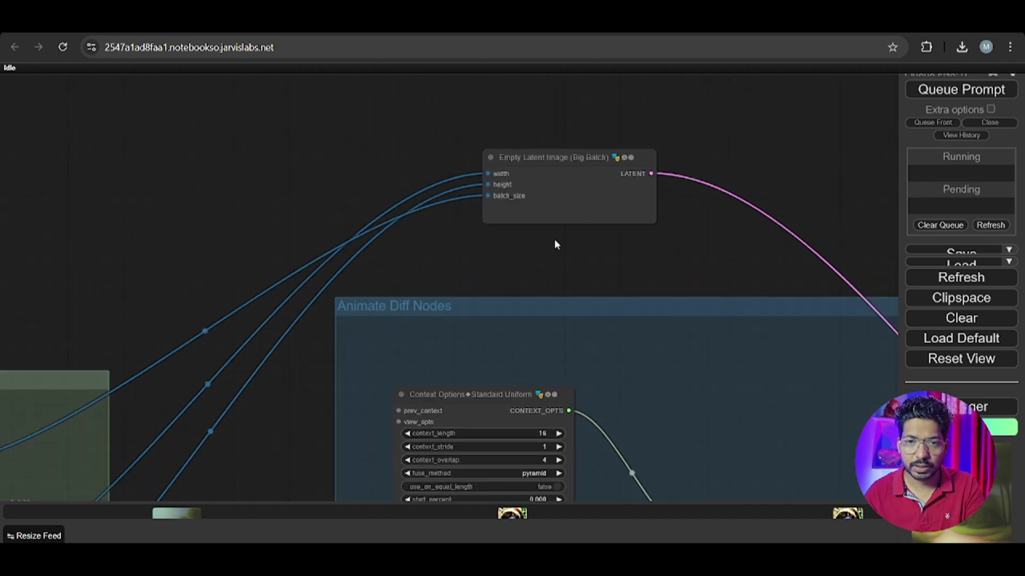
Step: Trace Number of Frames, then widen the Width and Height nodes to show 512
drag(555, 244, 711, 199)
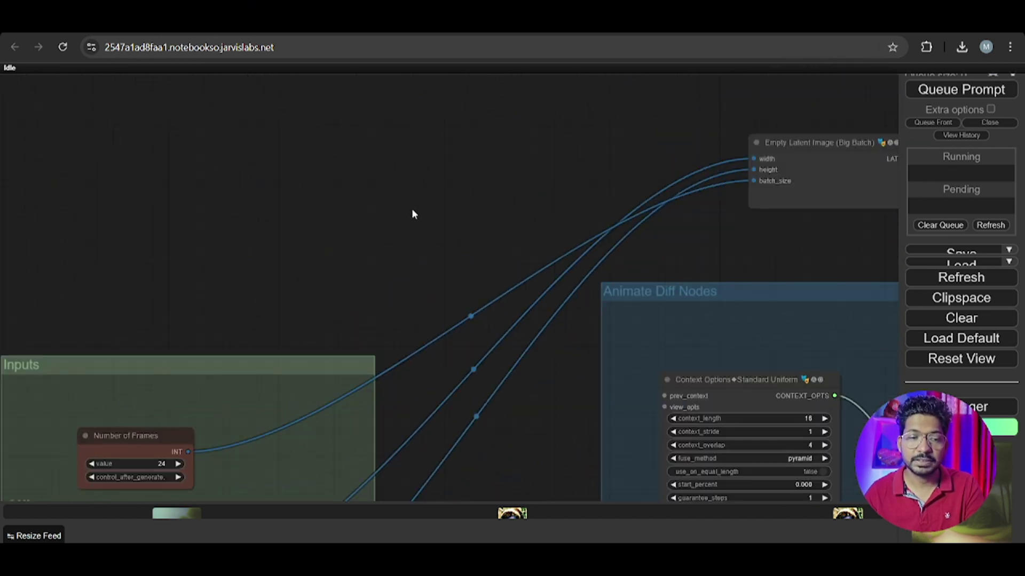
click(286, 353)
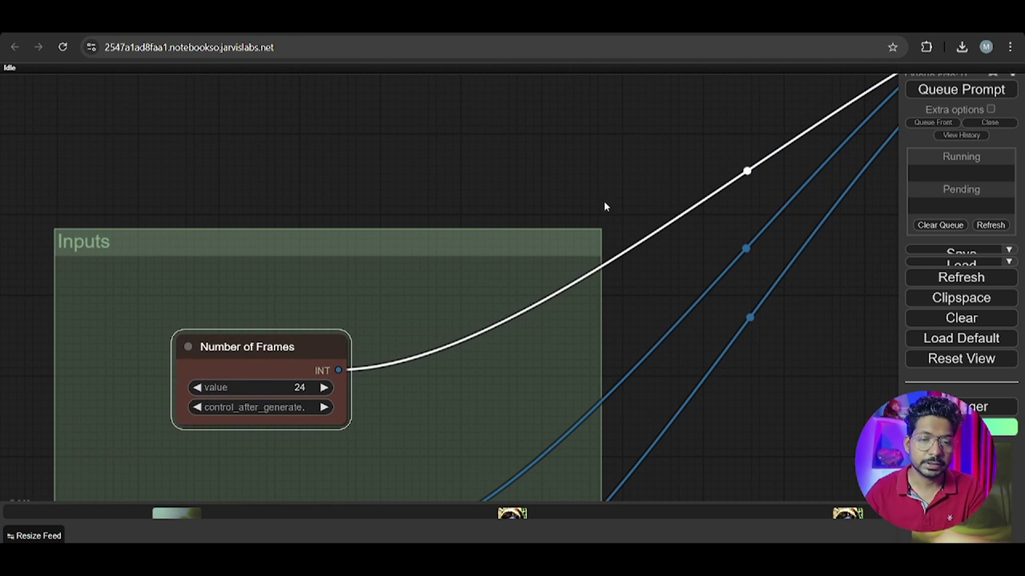
scroll(605, 206, down, 5)
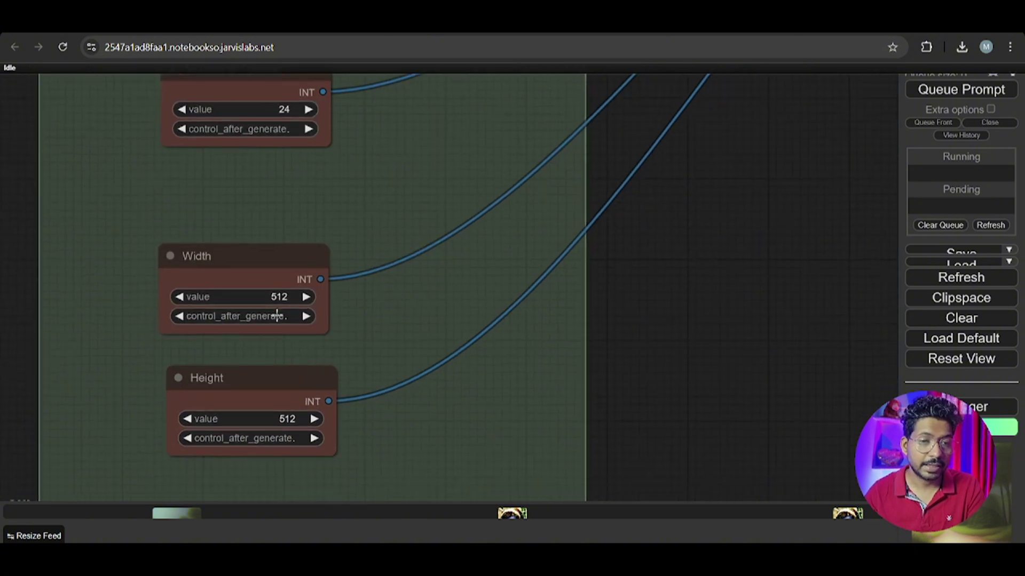
drag(327, 334, 400, 333)
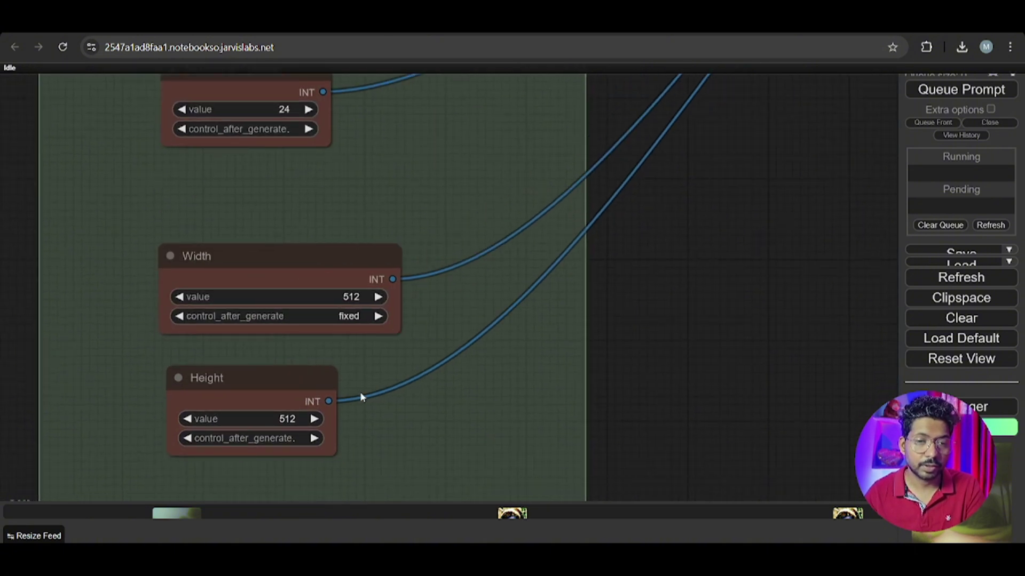
drag(335, 456, 433, 455)
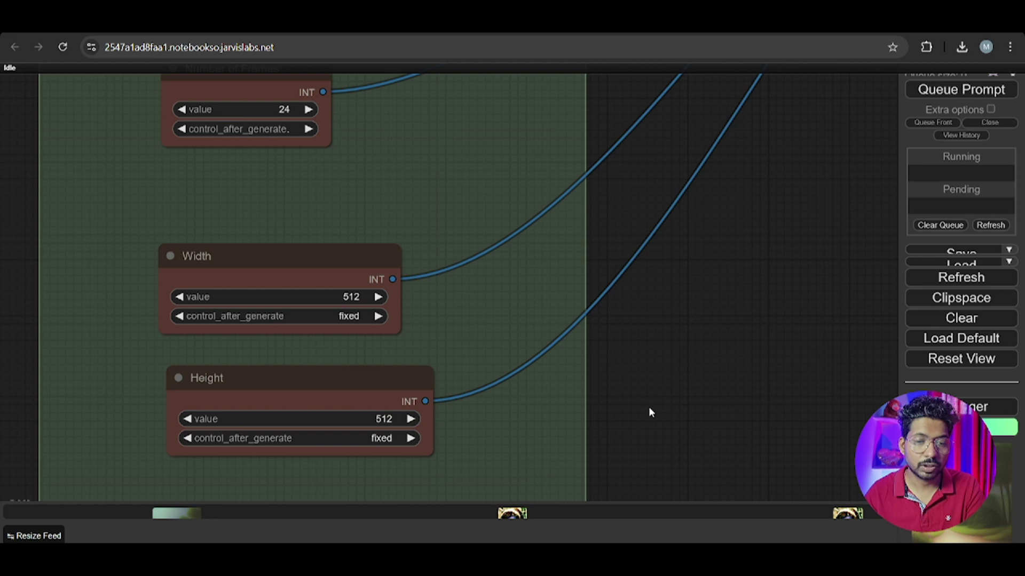
drag(649, 411, 596, 430)
scroll(646, 350, down, 5)
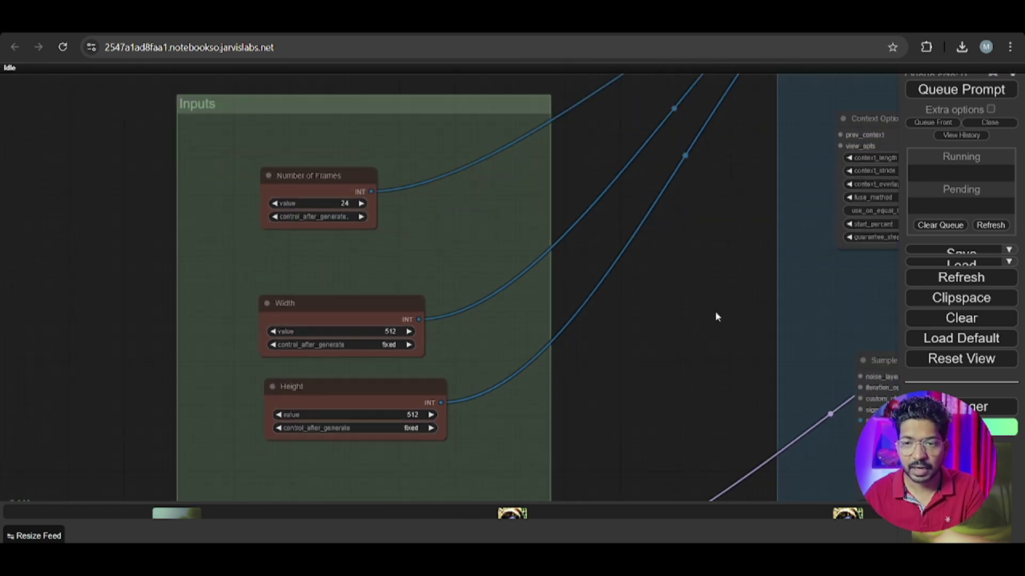
drag(715, 316, 500, 361)
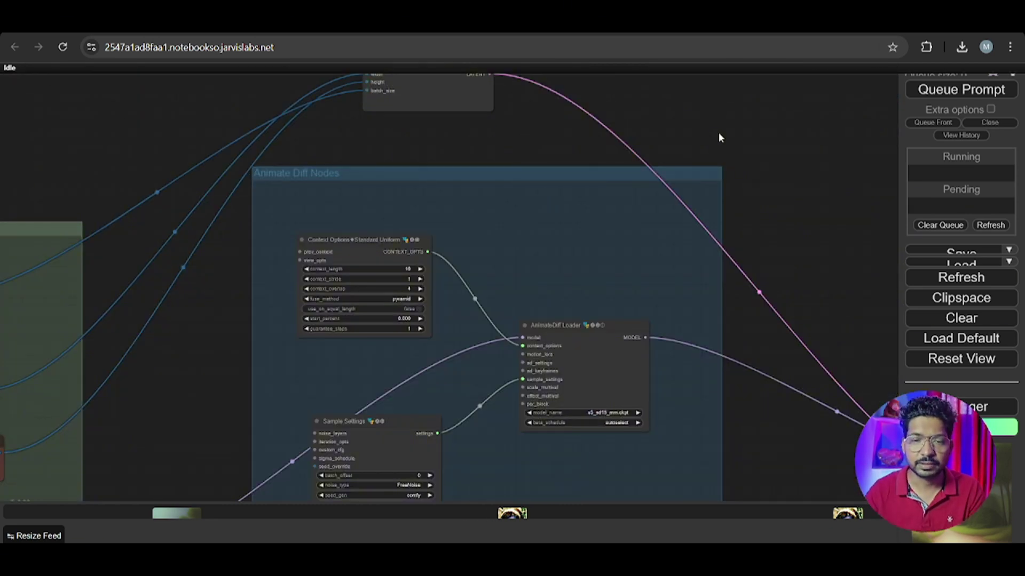
drag(768, 259, 524, 78)
drag(667, 183, 612, 110)
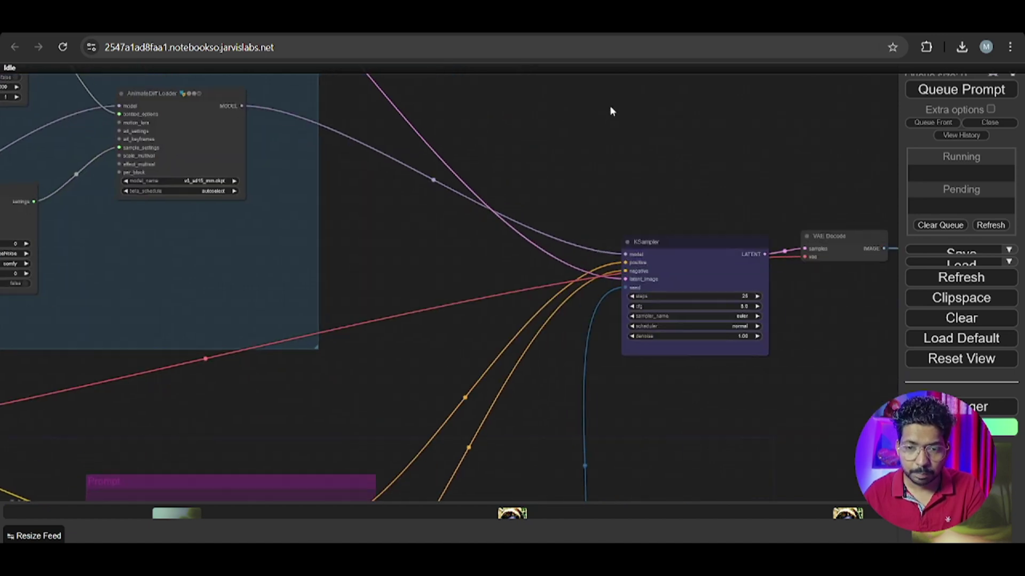
drag(735, 154, 612, 84)
scroll(510, 200, up, 2)
scroll(511, 201, up, 3)
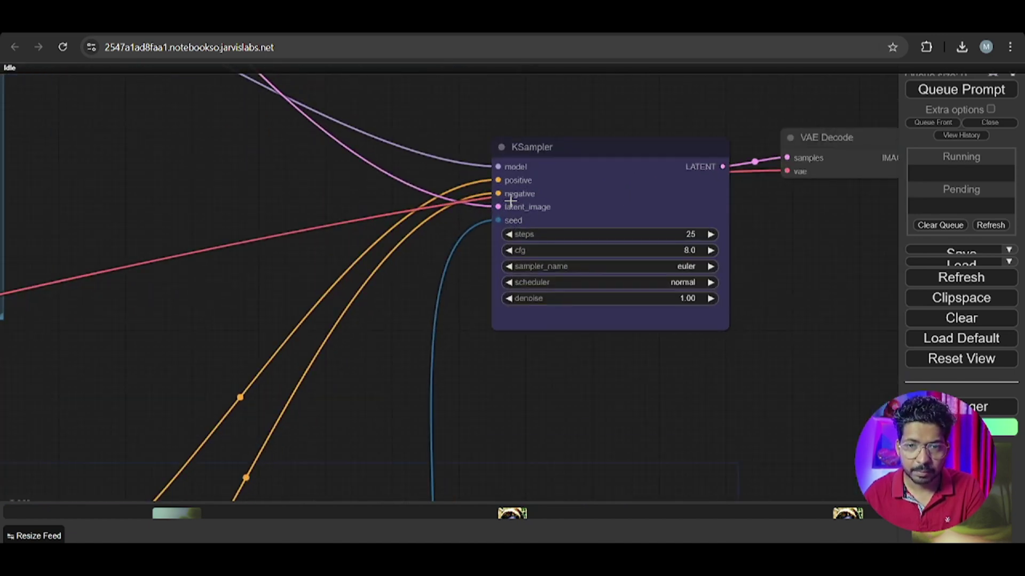
drag(694, 390, 896, 331)
drag(554, 389, 806, 128)
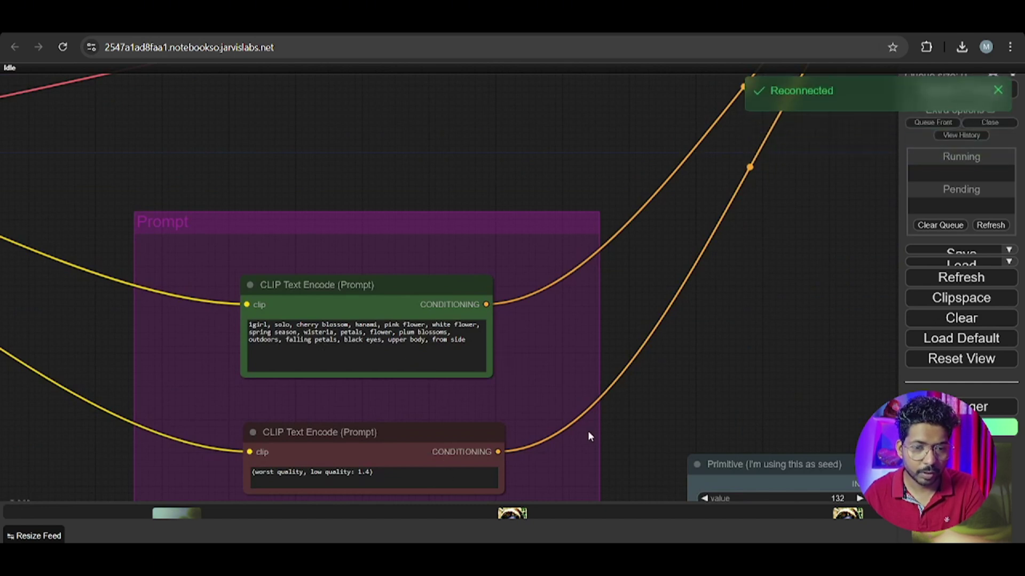
drag(588, 430, 592, 365)
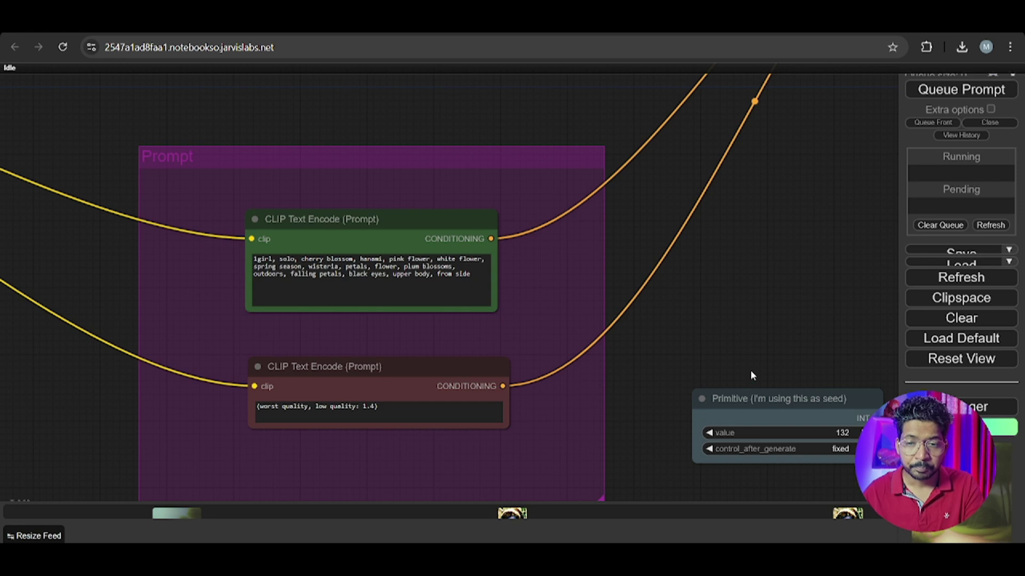
scroll(709, 305, down, 1)
scroll(701, 294, down, 1)
scroll(703, 294, down, 2)
scroll(720, 311, down, 4)
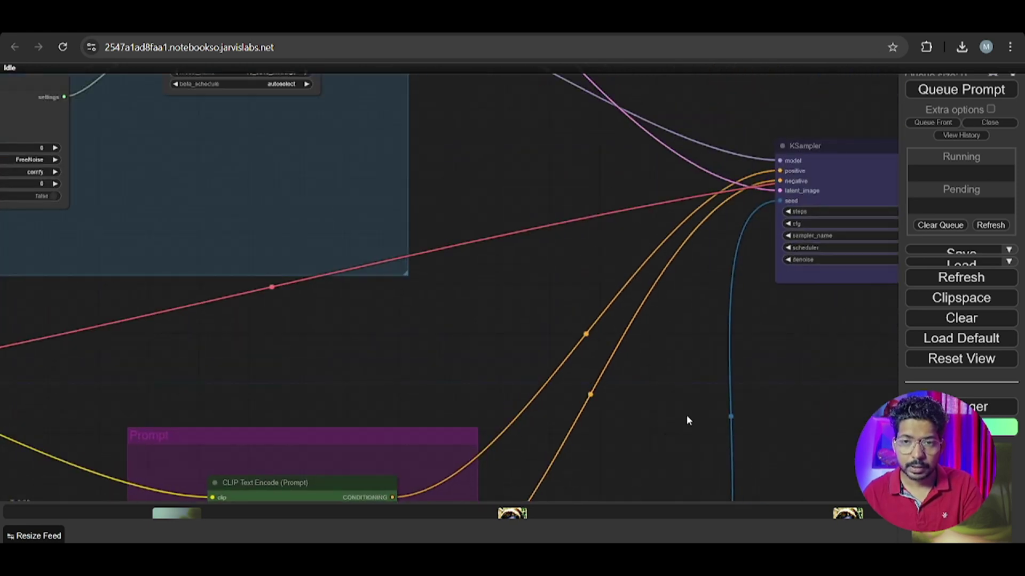
scroll(687, 415, up, 4)
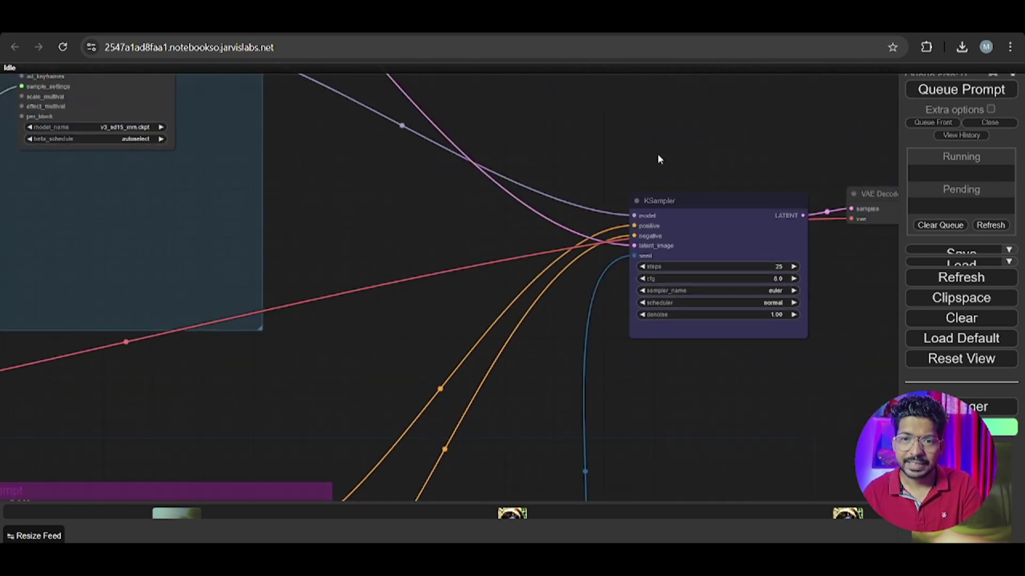
Step: Queue the AnimateDiff workflow and watch the KSampler begin sampling
drag(657, 153, 646, 157)
click(939, 95)
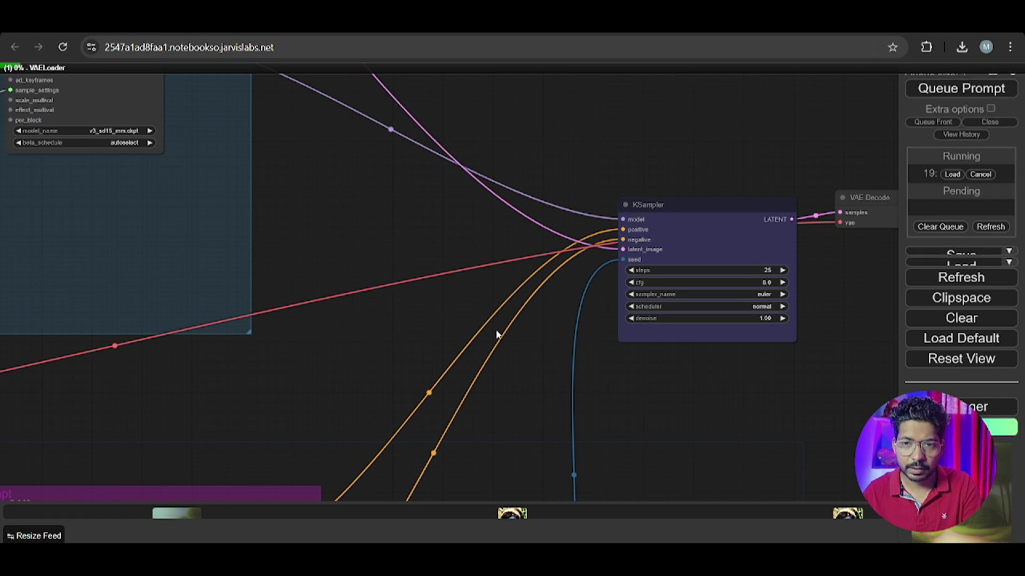
mouse_move(722, 412)
mouse_down()
mouse_move(674, 399)
mouse_move(808, 416)
mouse_up()
scroll(680, 395, down, 2)
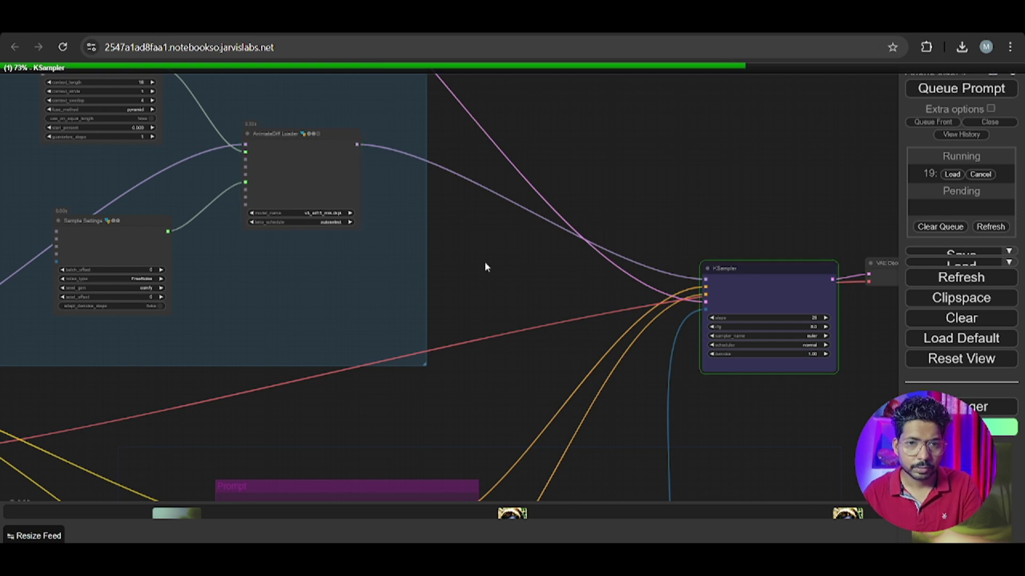
drag(485, 267, 450, 251)
scroll(633, 224, up, 3)
drag(693, 174, 649, 174)
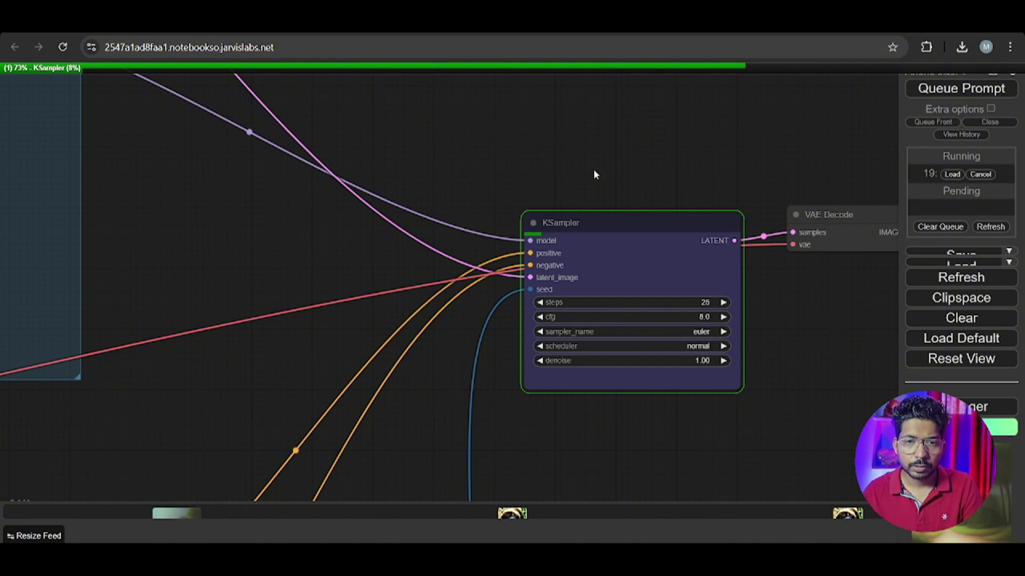
Step: Widen the Number of Frames node in the Inputs group while generation runs
scroll(506, 154, down, 6)
drag(466, 128, 443, 199)
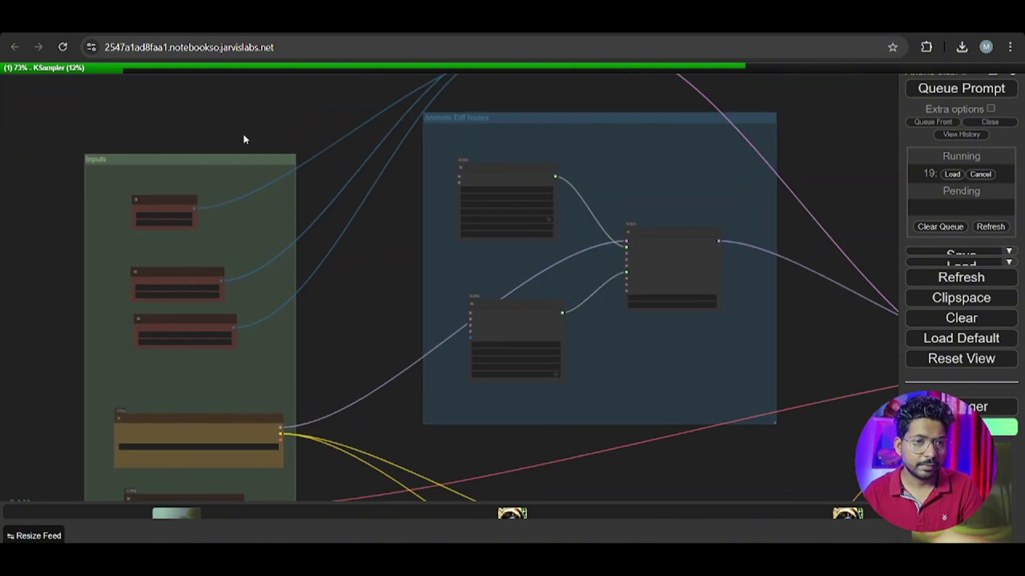
drag(245, 137, 350, 254)
scroll(351, 255, up, 3)
scroll(374, 274, up, 3)
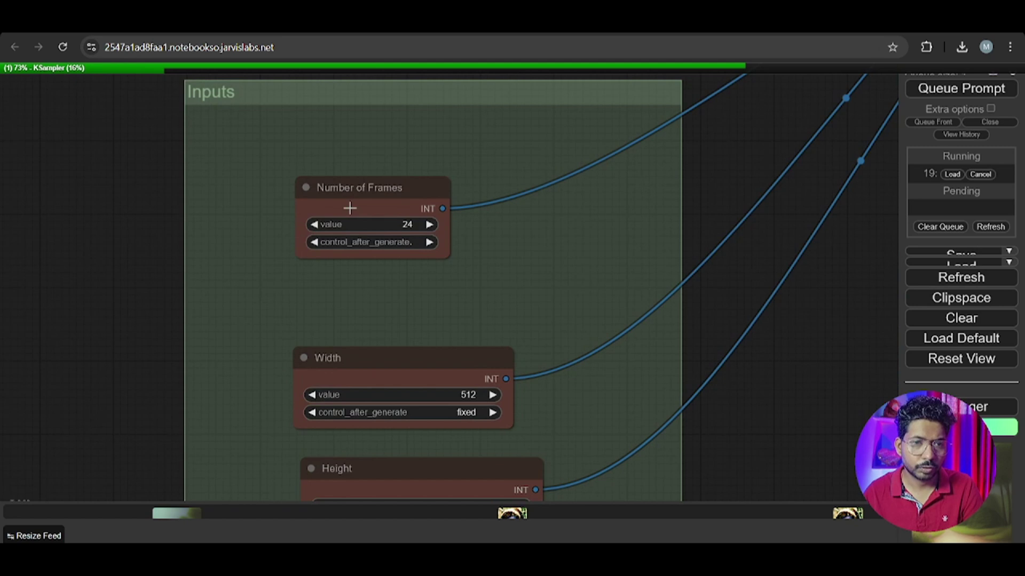
drag(451, 257, 480, 261)
scroll(568, 249, down, 3)
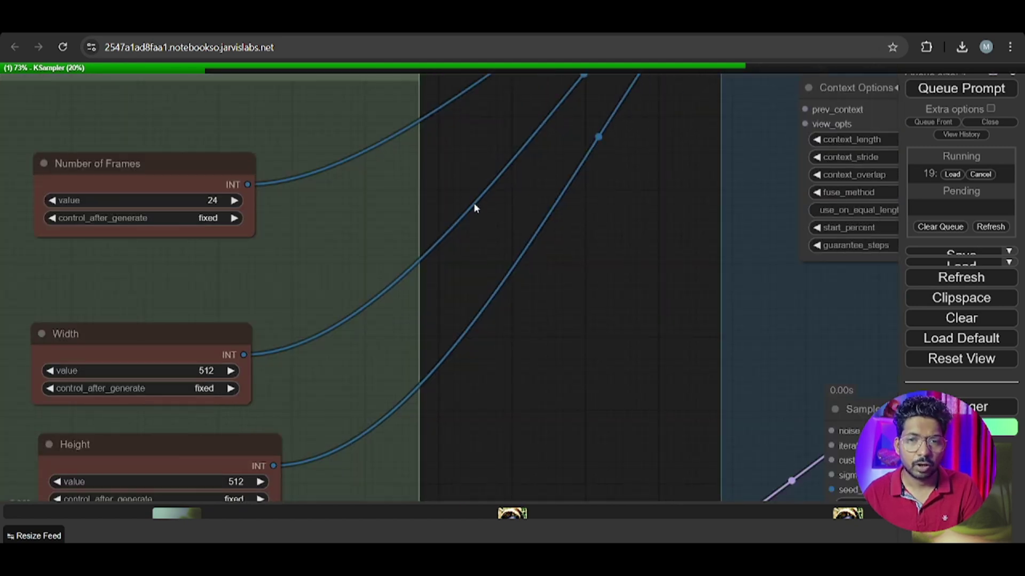
Step: Follow progress at the sampler and Video Combine output node
mouse_move(623, 276)
mouse_down()
mouse_move(484, 268)
mouse_move(259, 137)
mouse_up()
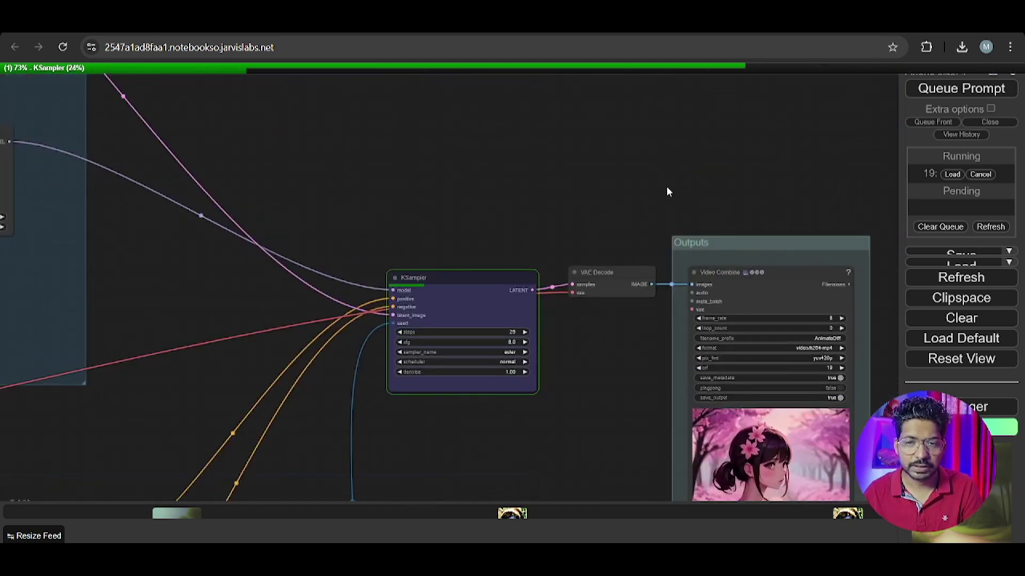
scroll(591, 199, up, 2)
scroll(587, 182, up, 2)
drag(560, 391, 421, 276)
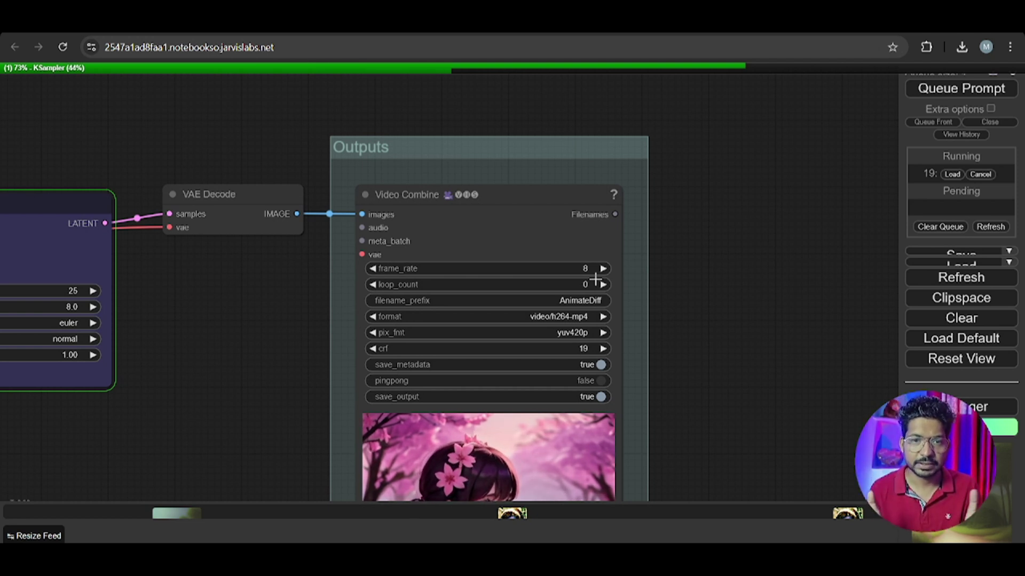
scroll(324, 204, up, 4)
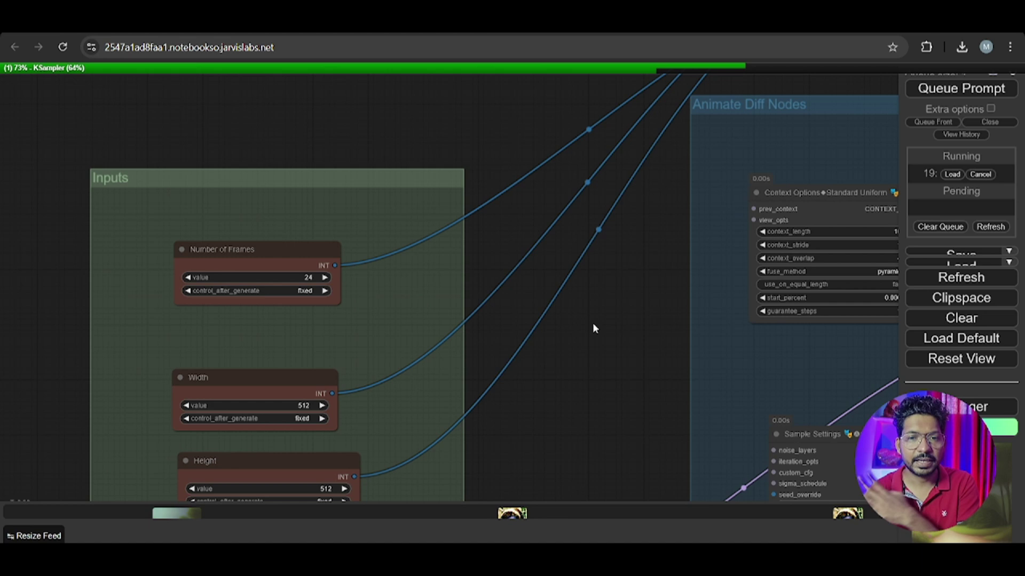
Step: Pan across the KSampler, checkpoint and VAE loaders, AnimateDiff Loader and Prompt group
drag(592, 322, 528, 304)
scroll(480, 294, down, 3)
drag(430, 286, 144, 280)
scroll(607, 253, down, 2)
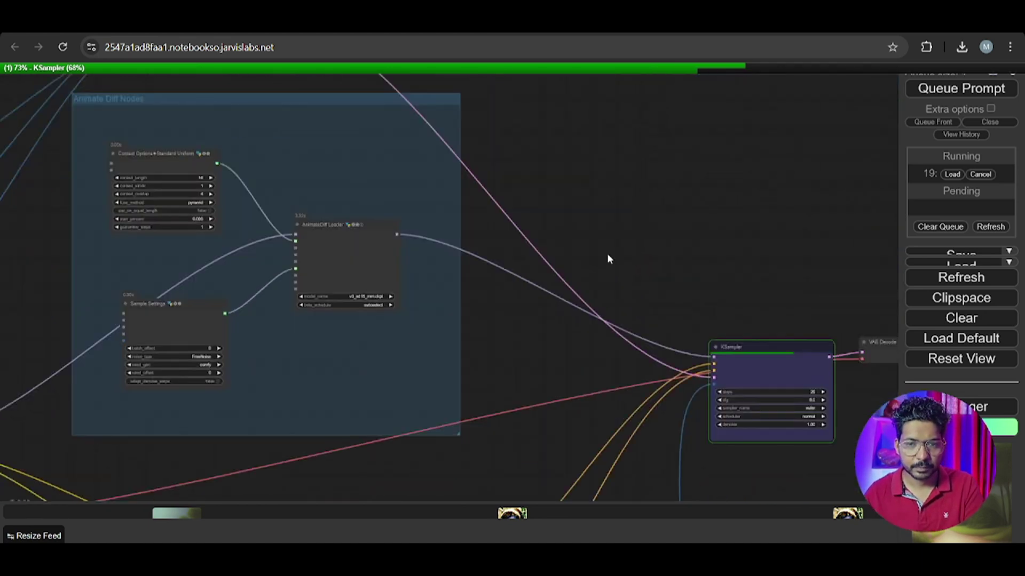
scroll(243, 406, down, 3)
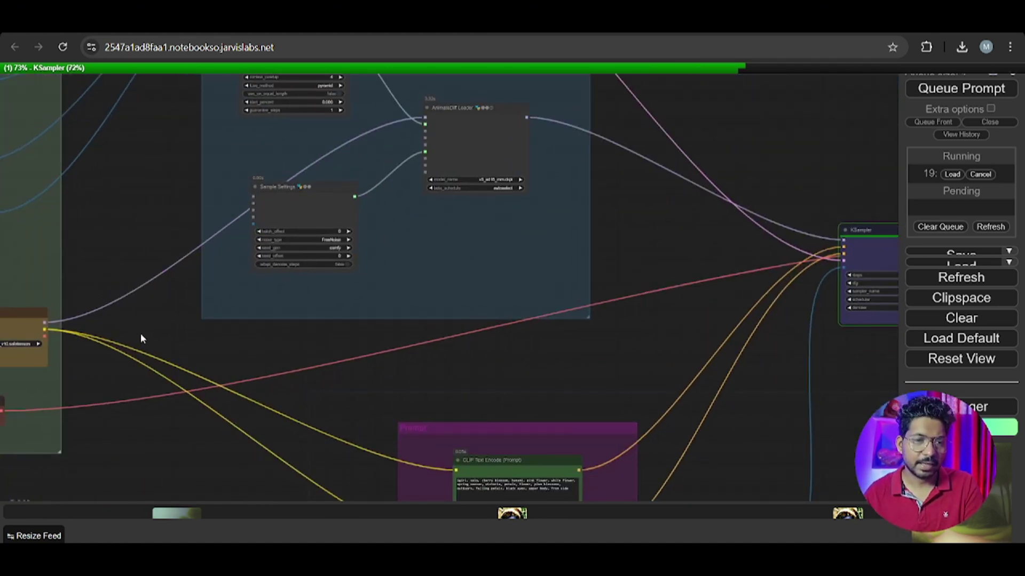
drag(140, 338, 469, 338)
scroll(428, 340, up, 3)
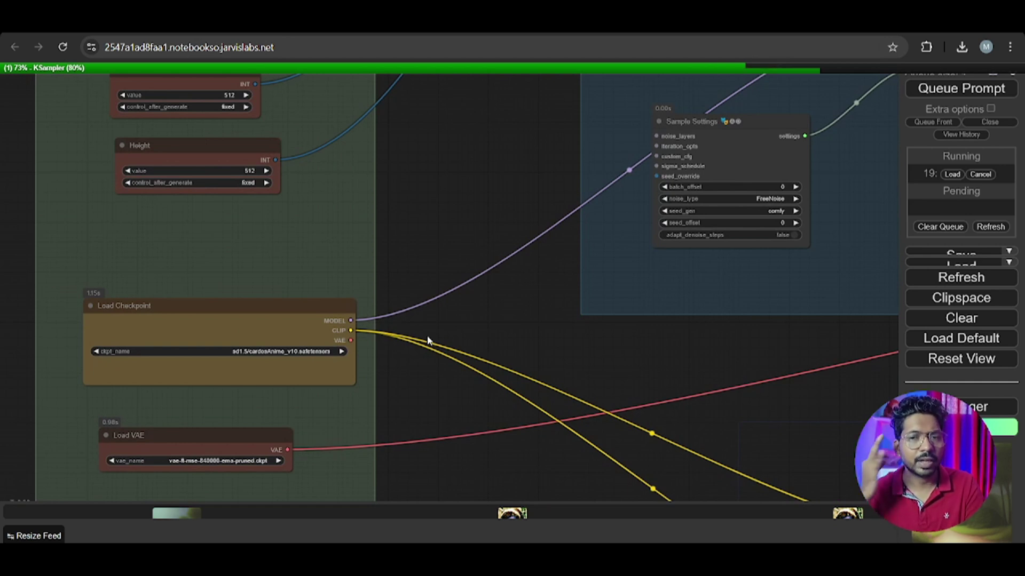
drag(697, 357, 487, 365)
scroll(487, 365, down, 3)
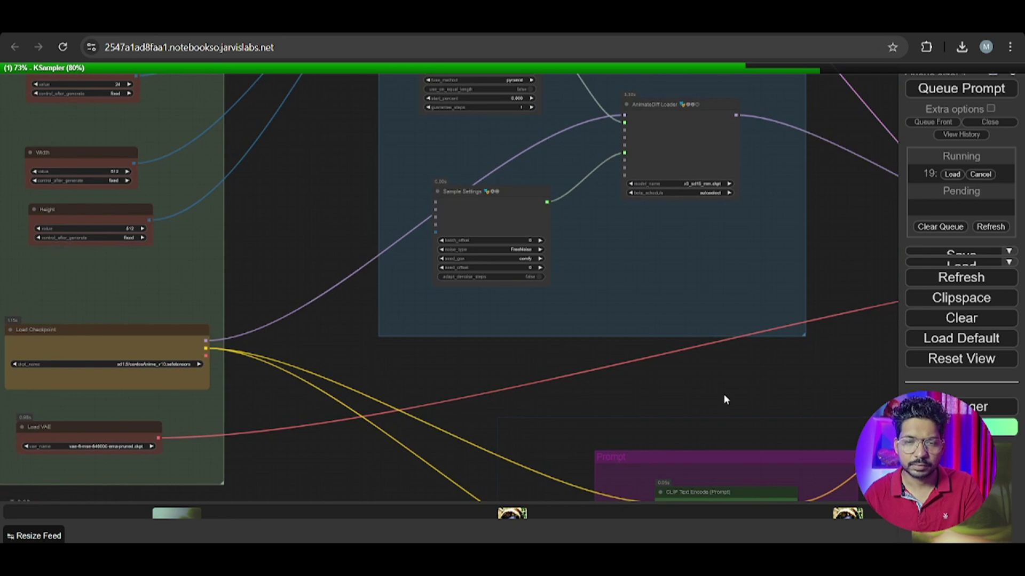
Step: Zoom into the finished cherry-blossom girl video and drag a link from VAE Decode's IMAGE output
drag(724, 400, 546, 401)
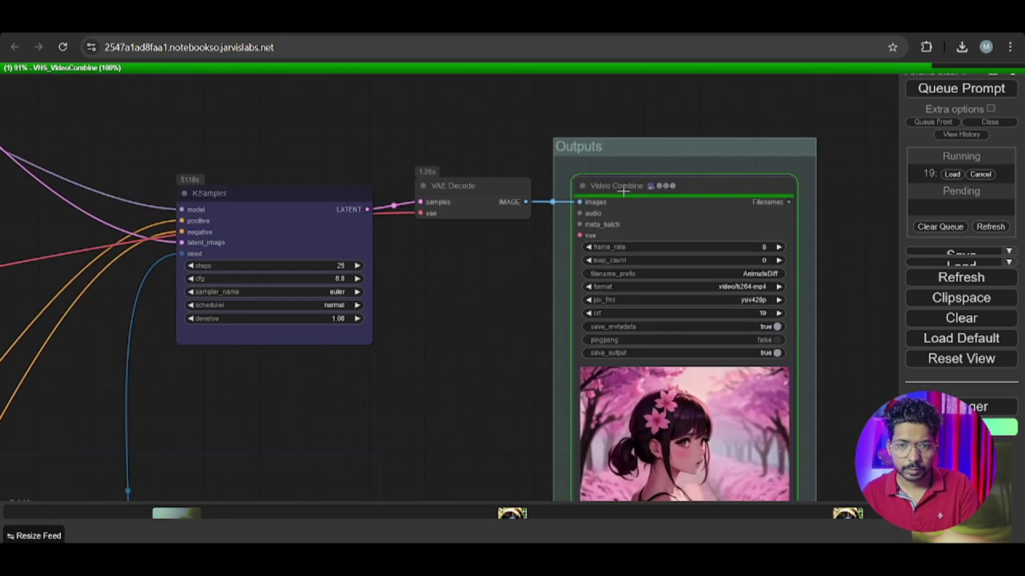
drag(712, 489, 648, 372)
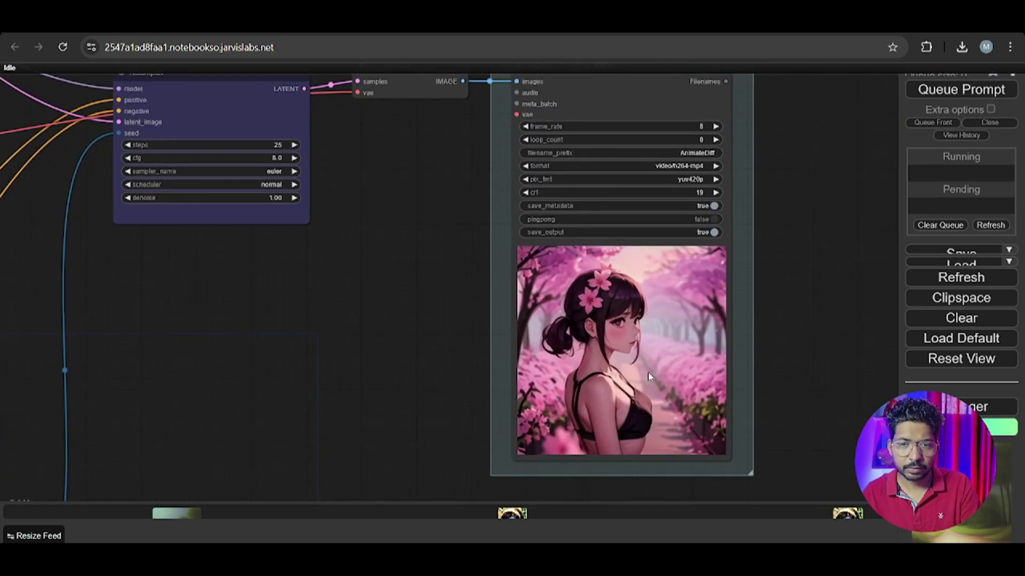
scroll(656, 346, up, 4)
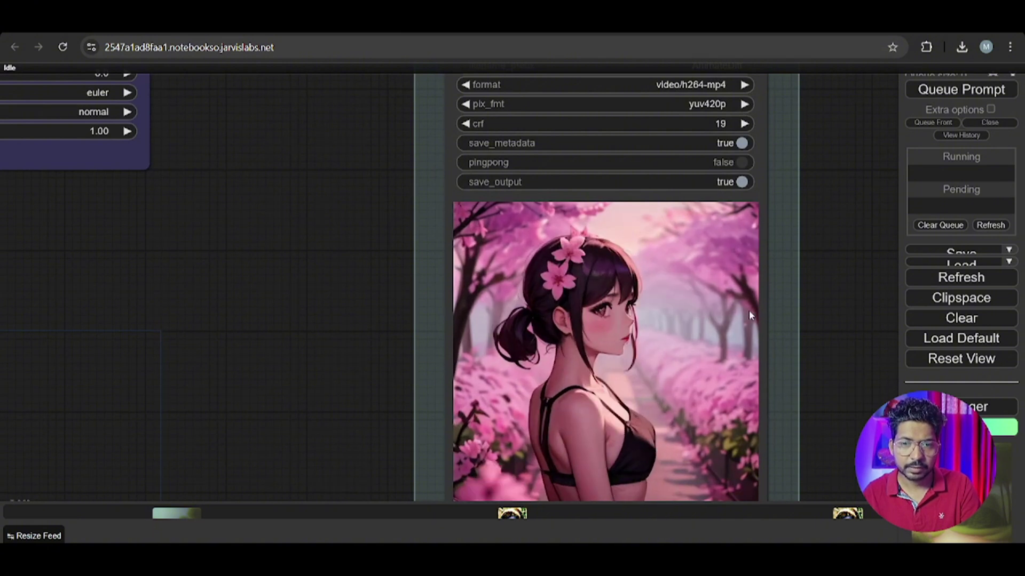
scroll(682, 285, down, 3)
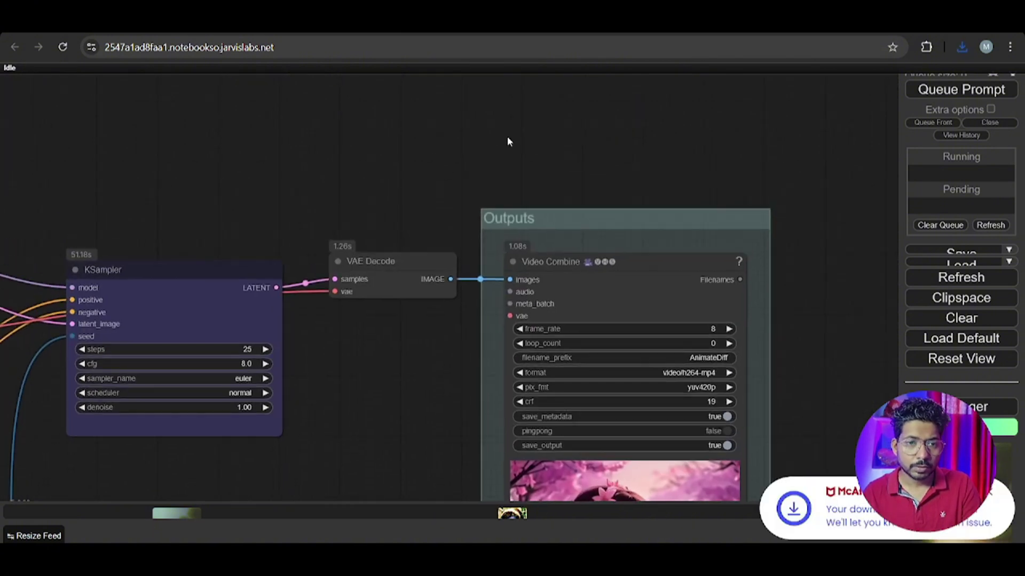
mouse_move(468, 270)
mouse_down()
mouse_move(366, 294)
mouse_move(627, 151)
mouse_up()
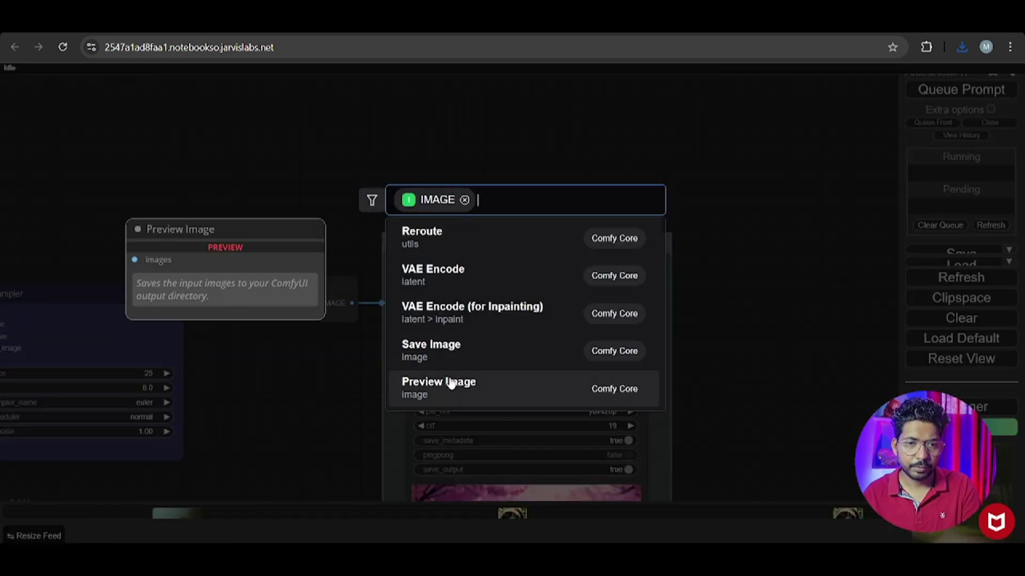
Step: Add a Preview Image node for the decoded frames and position it up and left
click(448, 385)
drag(768, 258, 650, 347)
drag(568, 244, 517, 227)
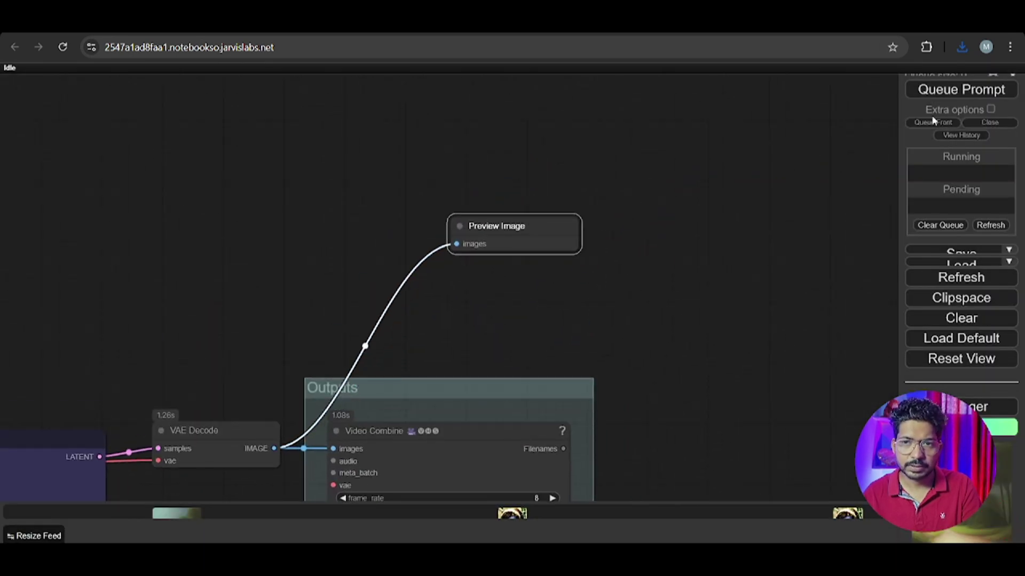
Step: Rerun the workflow and zoom in on the grid of 24 cherry-blossom girl frames
click(952, 91)
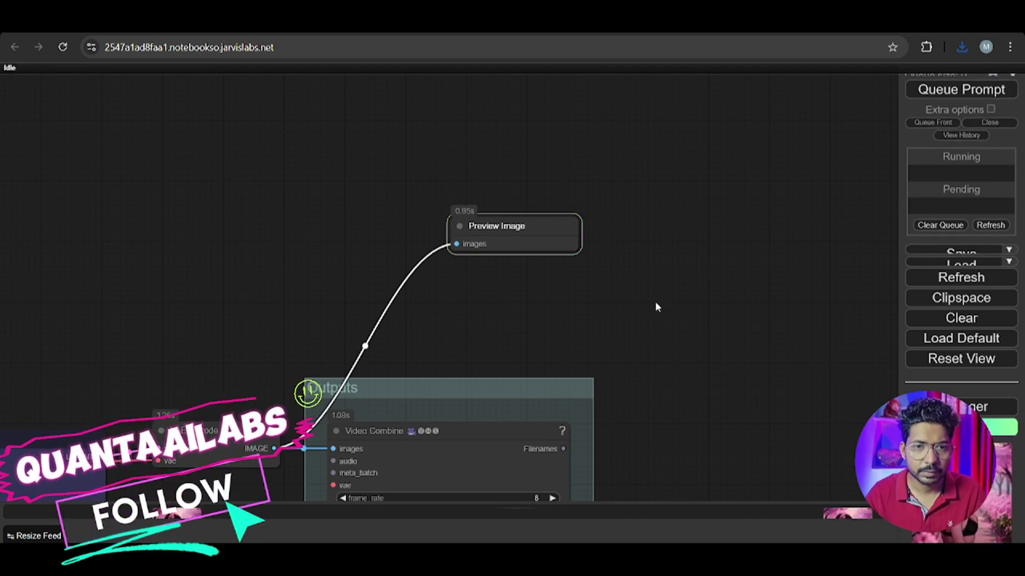
scroll(688, 251, up, 3)
scroll(688, 250, up, 3)
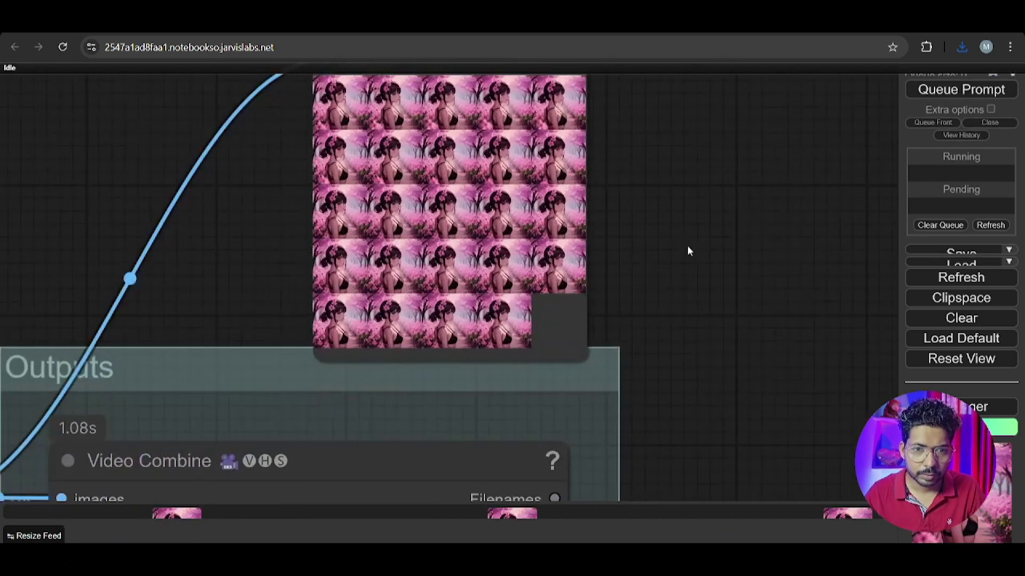
drag(687, 251, 666, 311)
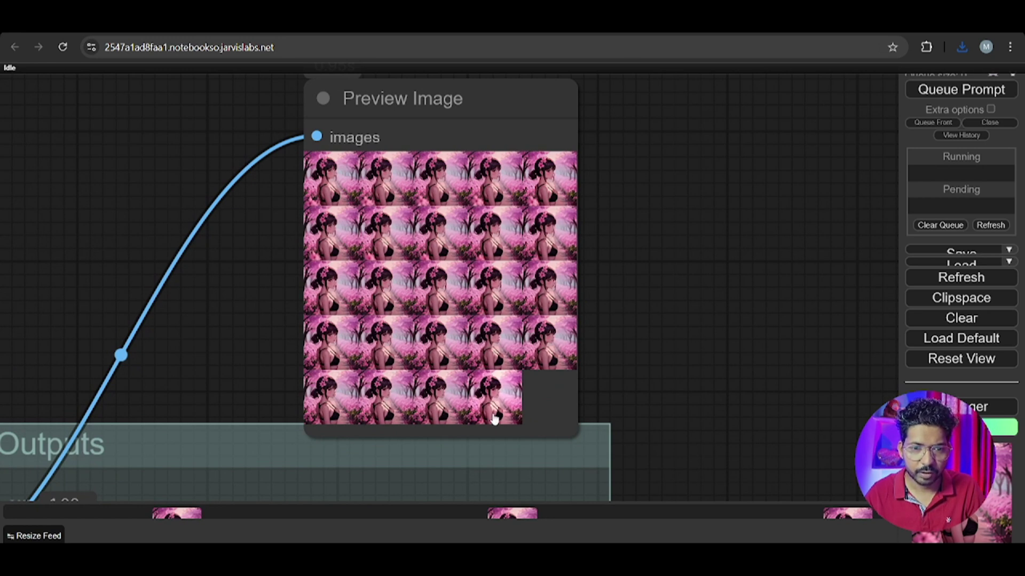
Step: Zoom back out to Video Combine and make the Preview Image node shorter
scroll(769, 344, down, 3)
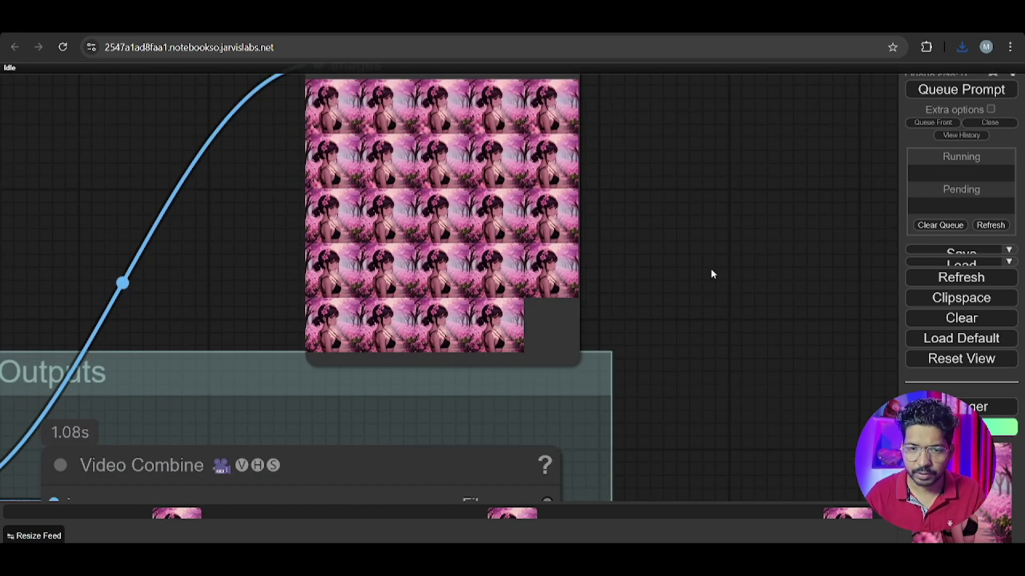
scroll(713, 291, down, 2)
mouse_move(714, 293)
mouse_down()
mouse_move(506, 407)
mouse_move(508, 291)
mouse_up()
scroll(629, 366, down, 3)
drag(631, 357, 727, 328)
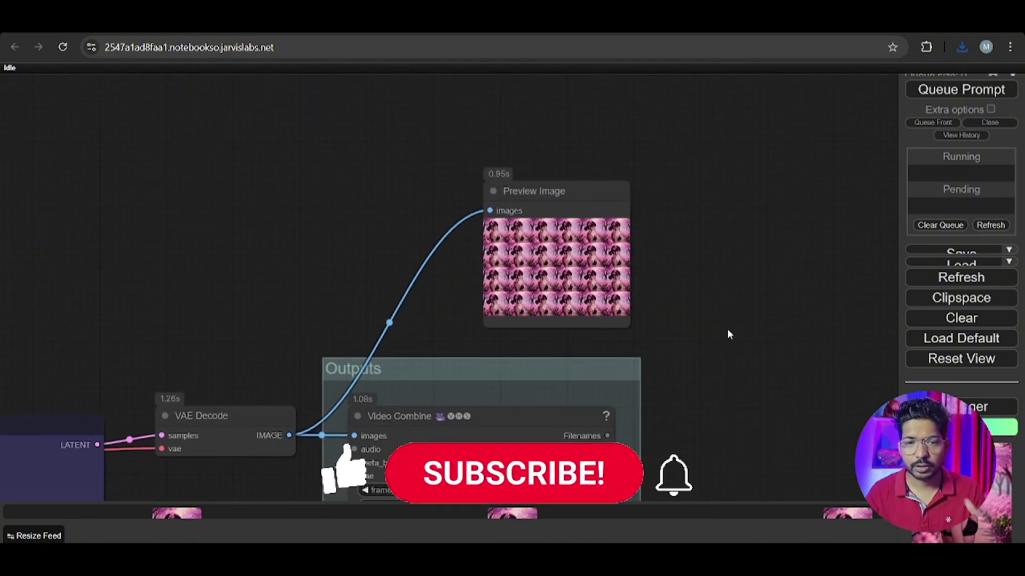